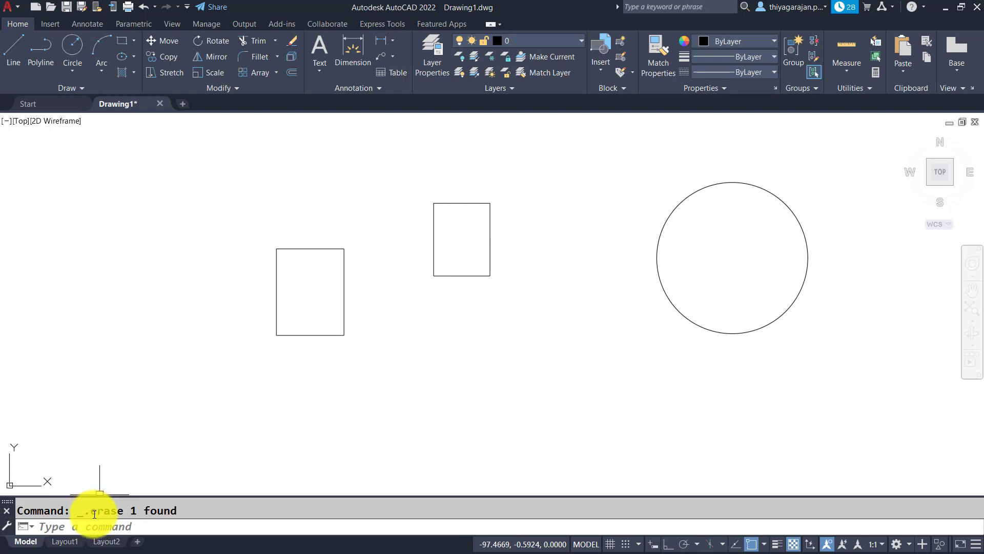
Undo the last erase, then erase the smaller circle and all four sides of the upper rectangle beside it.
type("u")
key("Return")
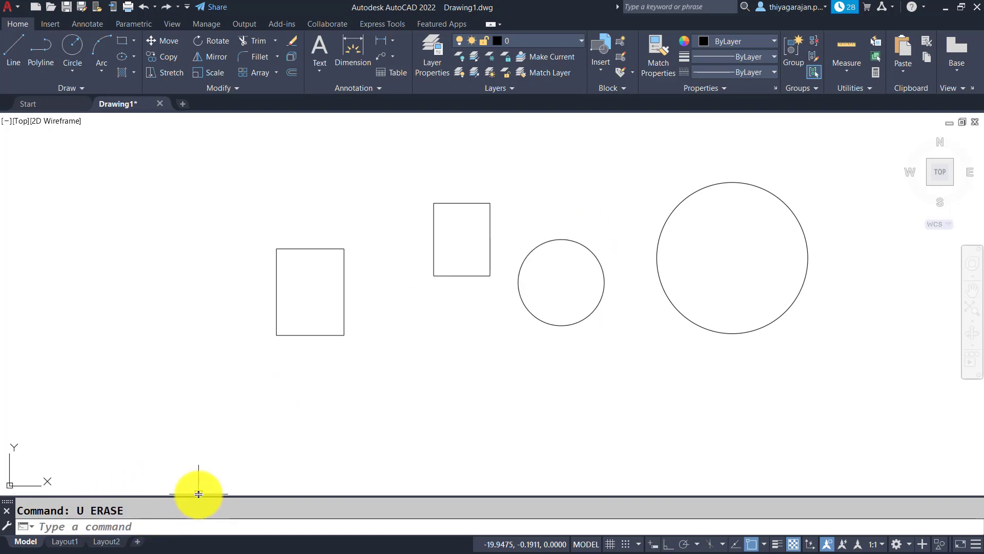
type("erase")
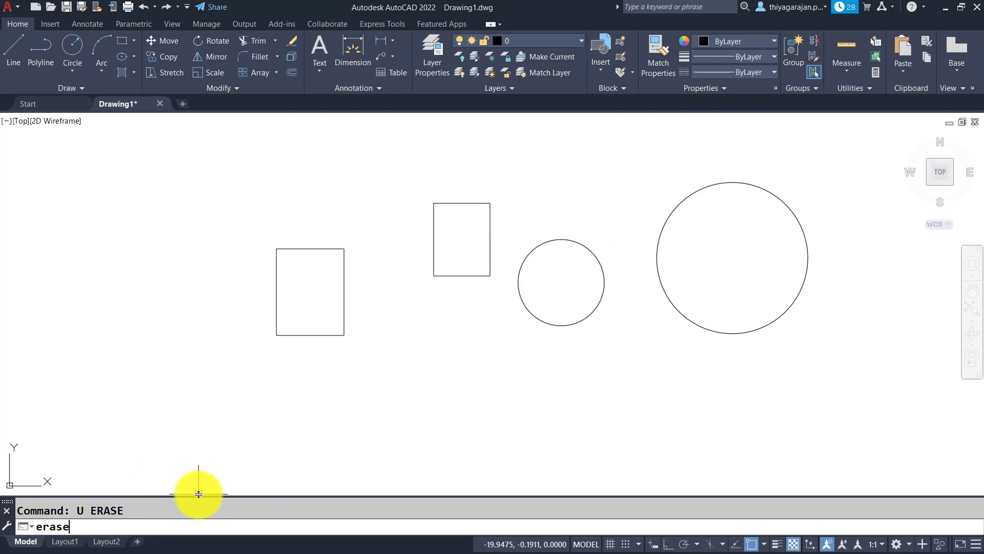
key("Return")
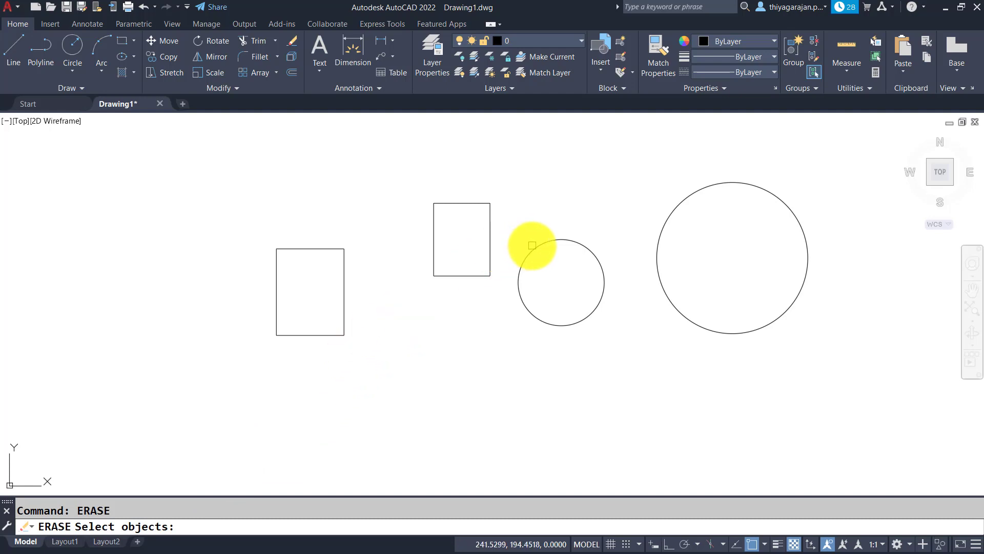
left_click(532, 245)
left_click(462, 203)
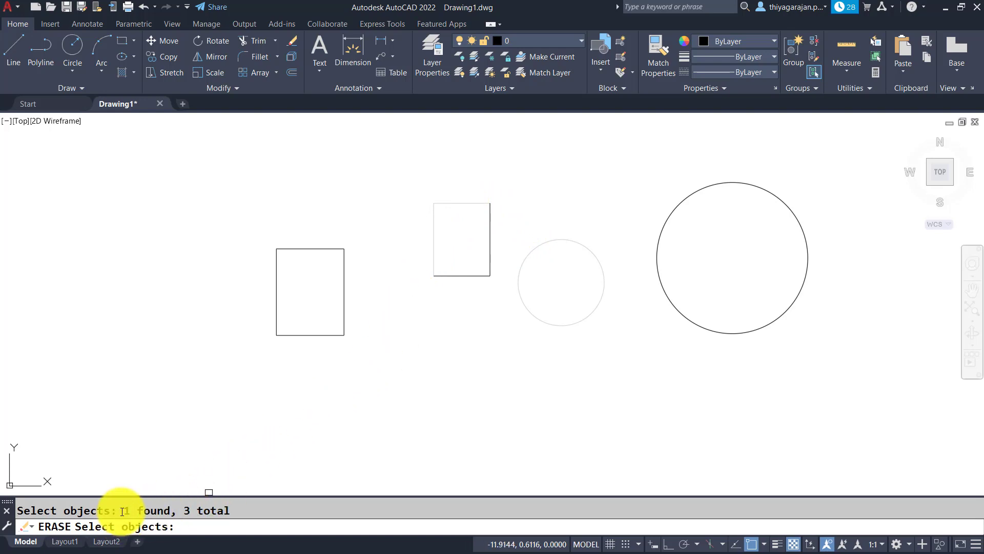
key("F2")
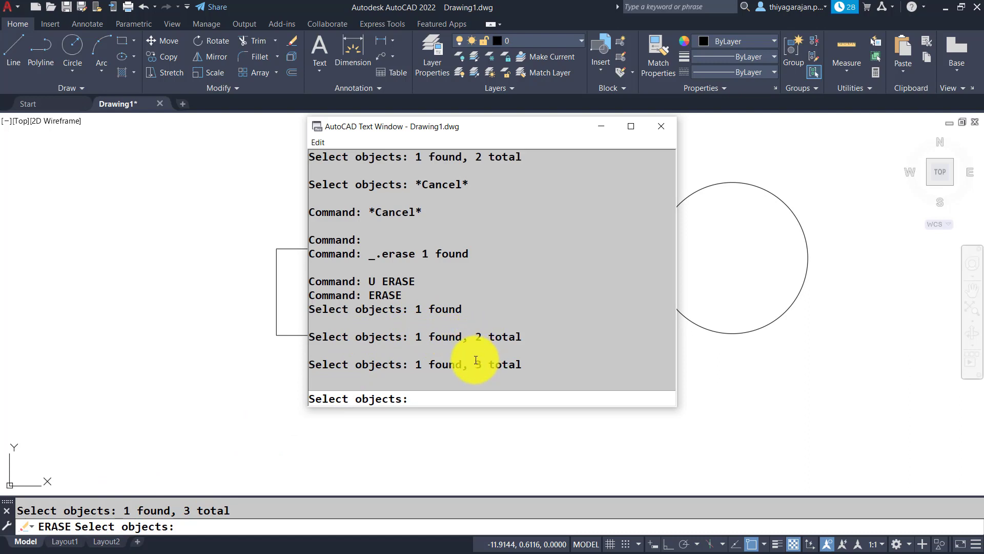
key("F2")
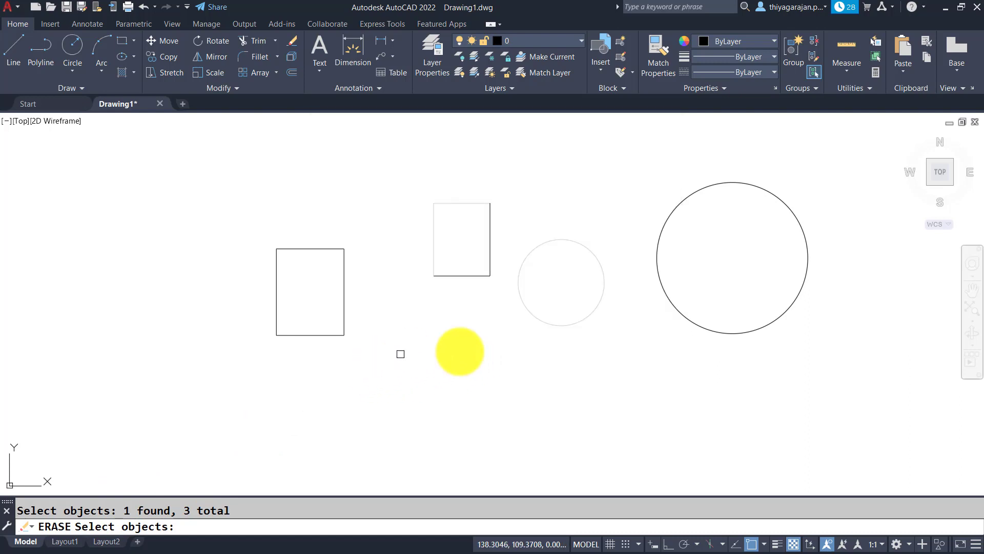
double_click(514, 377)
left_click(514, 367)
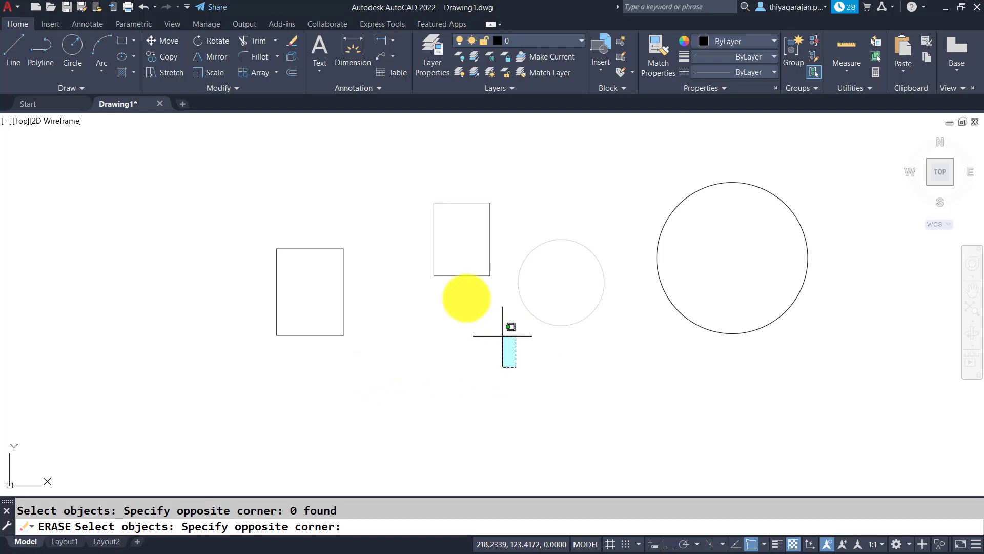
left_click(400, 246)
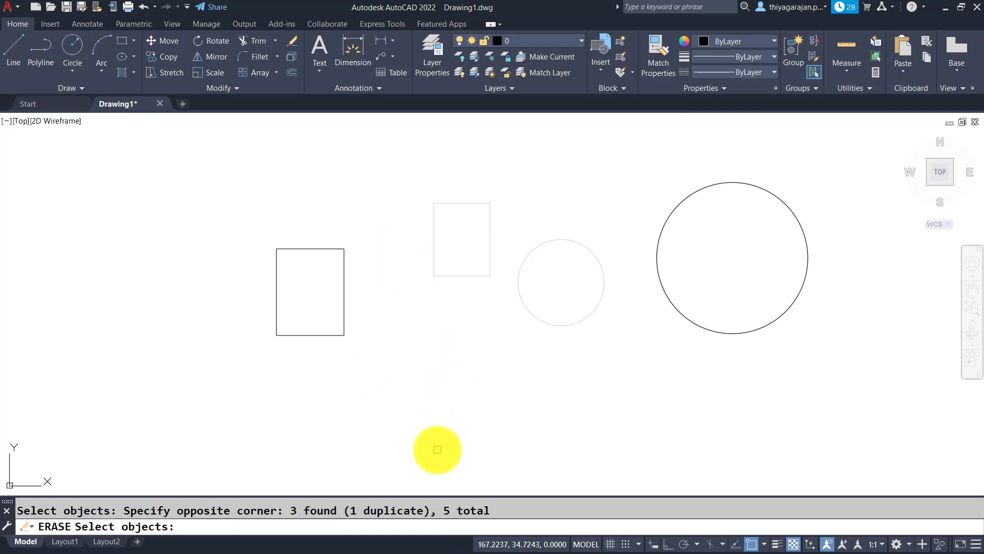
key("Return")
Repeat the Erase command on every remaining object in the drawing using the All selection option.
key("Return")
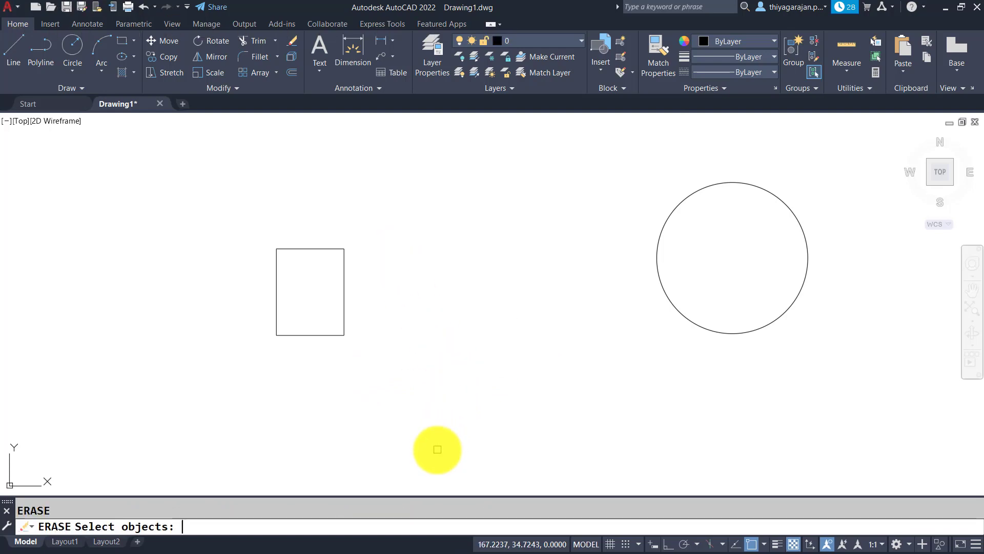
type("all")
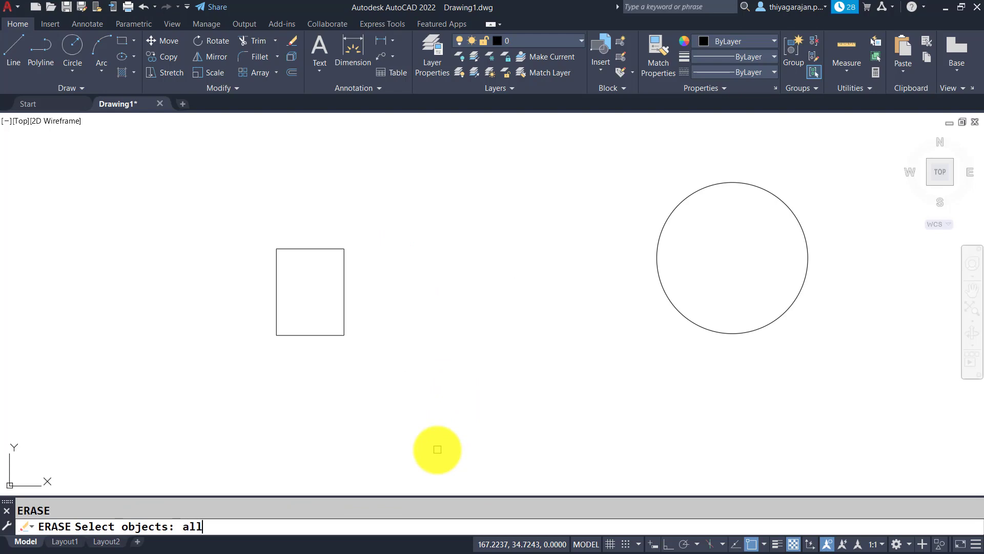
key("Return")
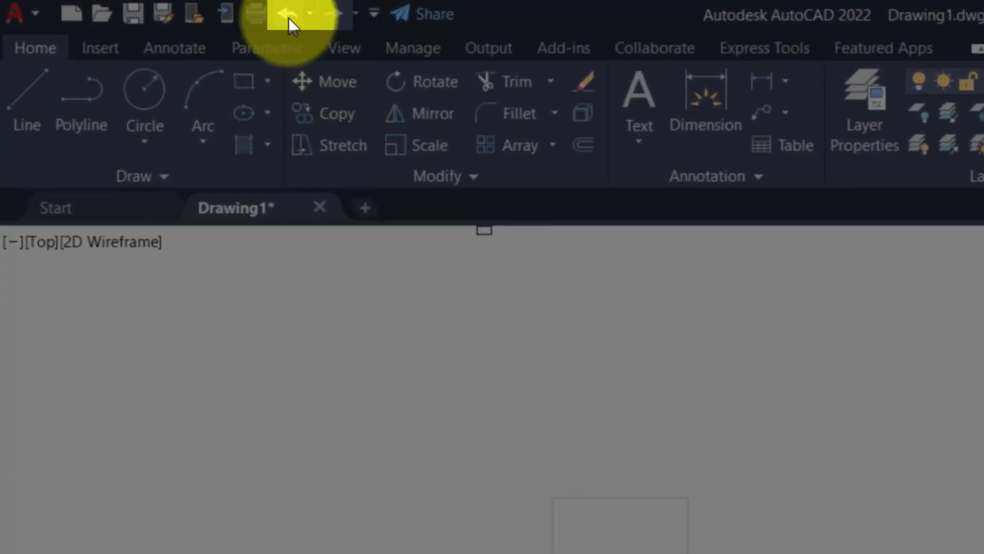
Draw a square of about 47 by 47 units in the empty drawing, left of centre.
type("rec")
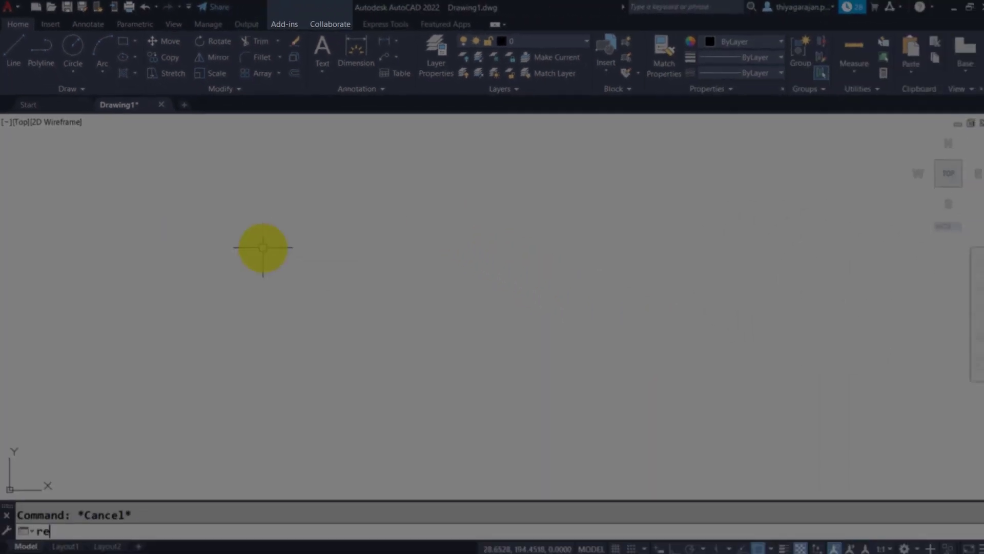
key("Return")
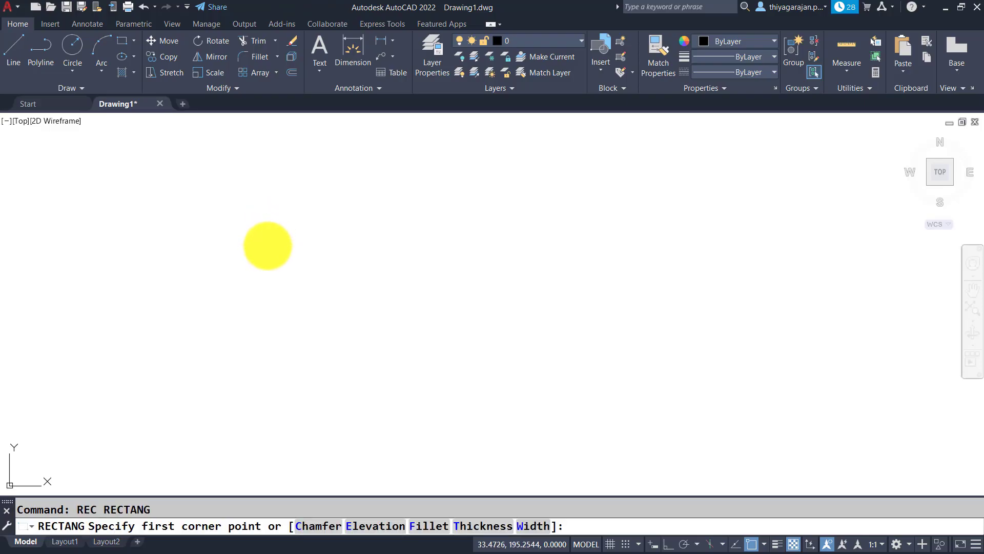
left_click(266, 245)
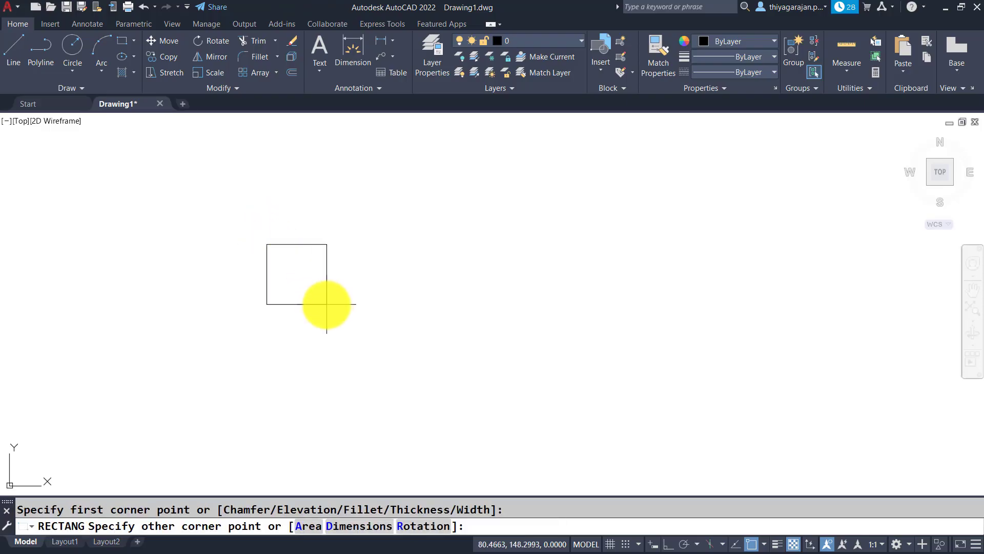
left_click(327, 304)
Draw a circle just beside the square on its right, with a diameter about twice the square's side.
type("c")
key("Return")
left_click(397, 271)
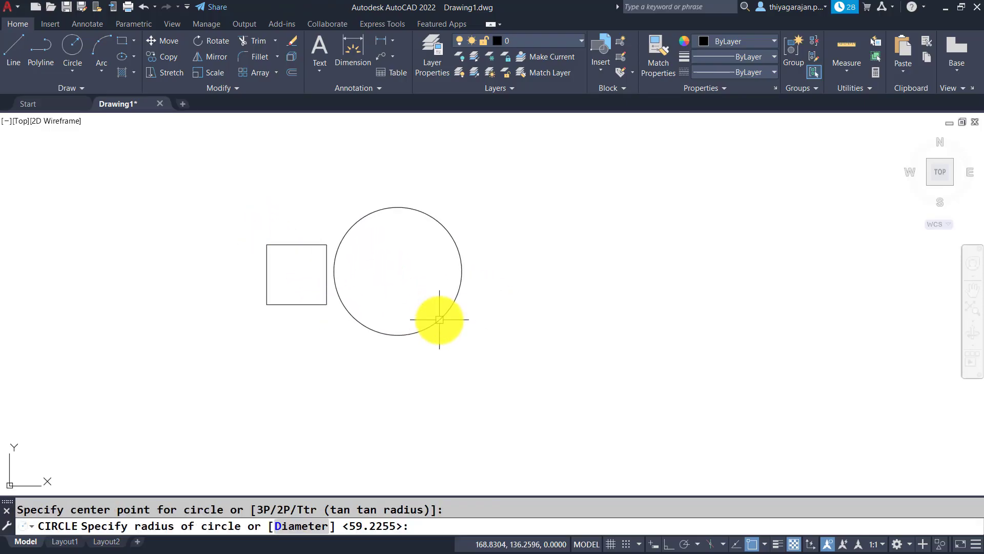
left_click(441, 317)
Draw a 6-sided polygon to the right of the circle, using the default inscribed option.
type("pol")
key("Return")
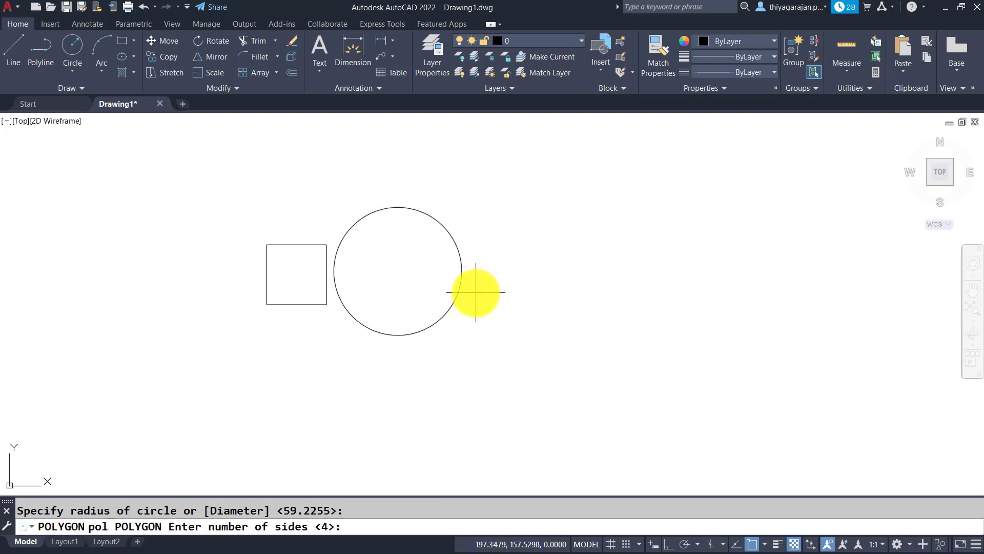
type("6")
key("Return")
left_click(564, 283)
key("Return")
left_click(568, 329)
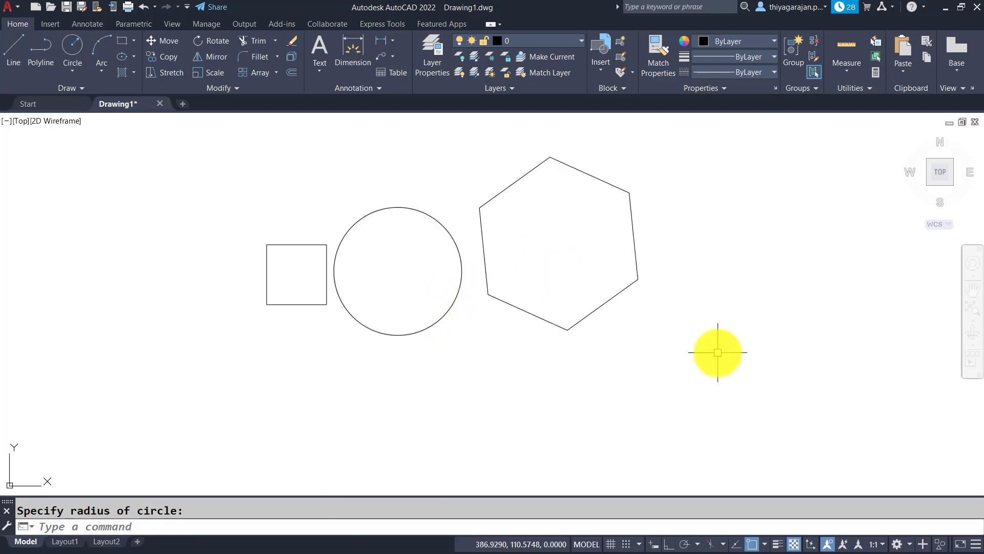
Examine the full command history in the maximized text window to check the order of the rectangle, circle and polygon commands.
type("U")
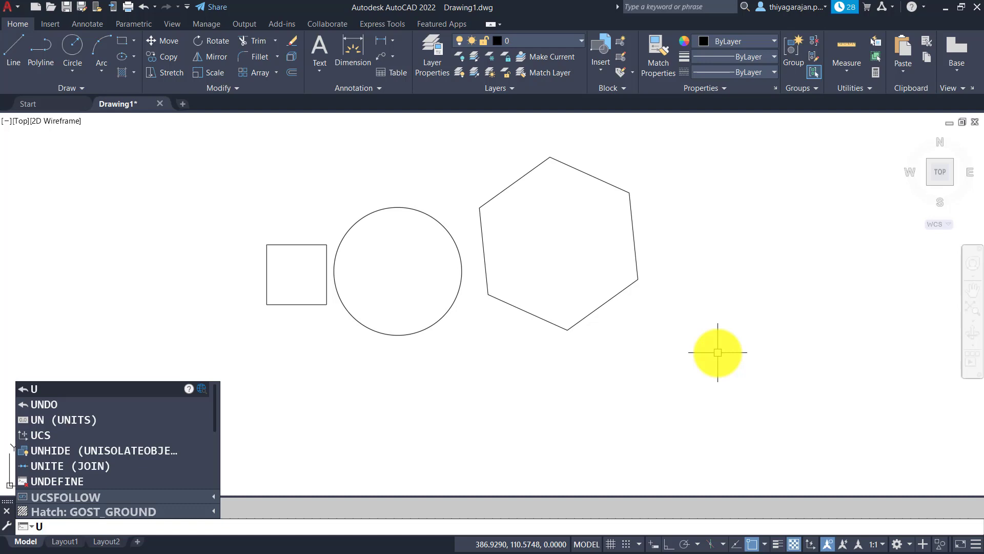
key("Return")
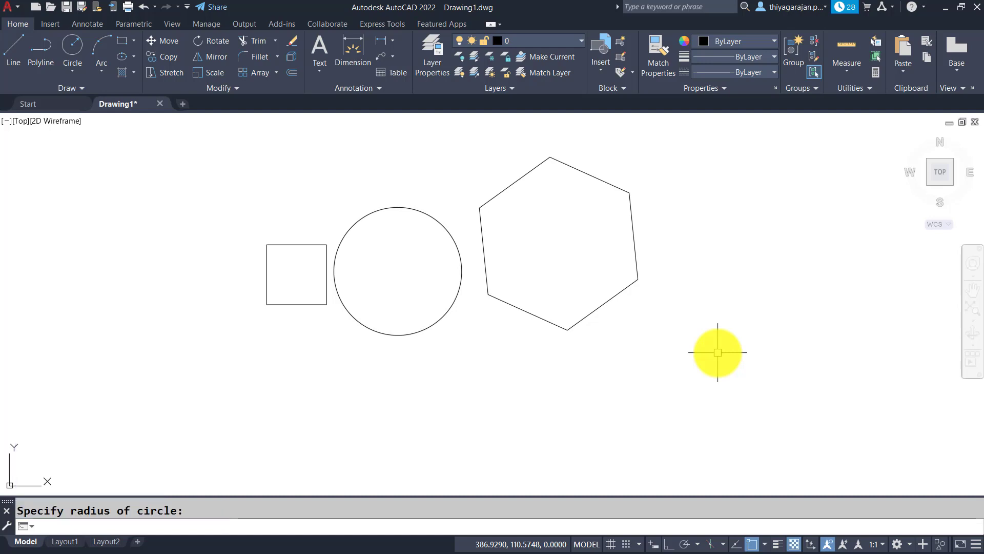
key("F2")
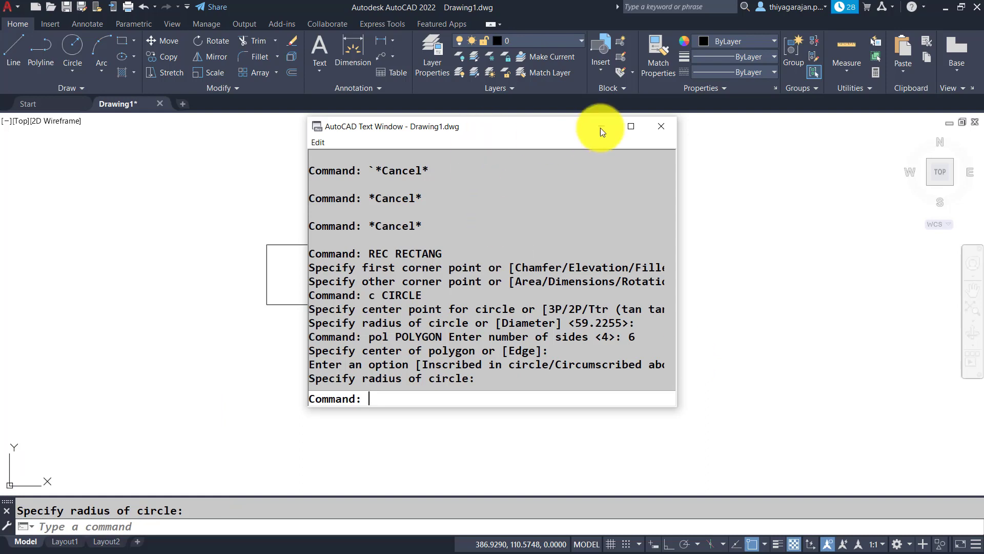
left_click(631, 126)
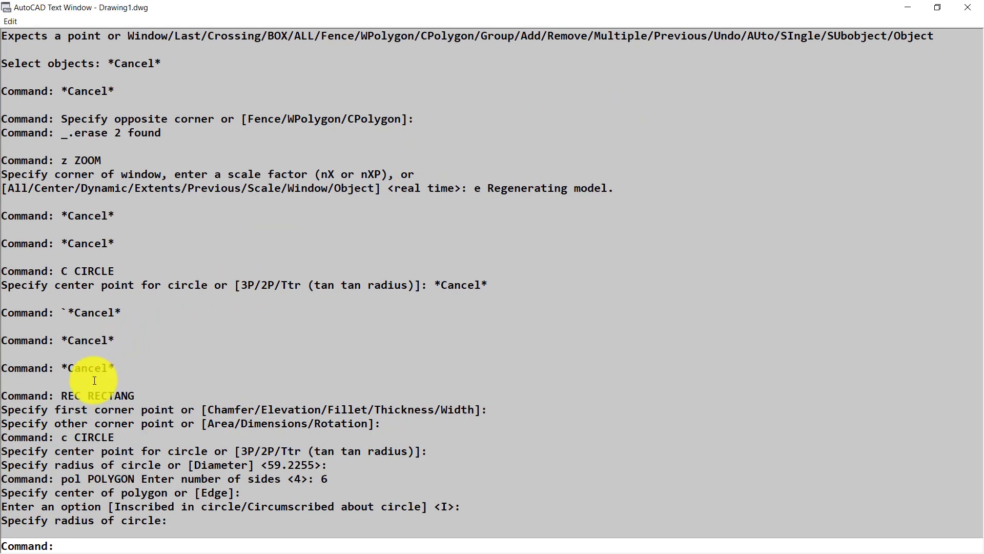
double_click(88, 436)
double_click(130, 479)
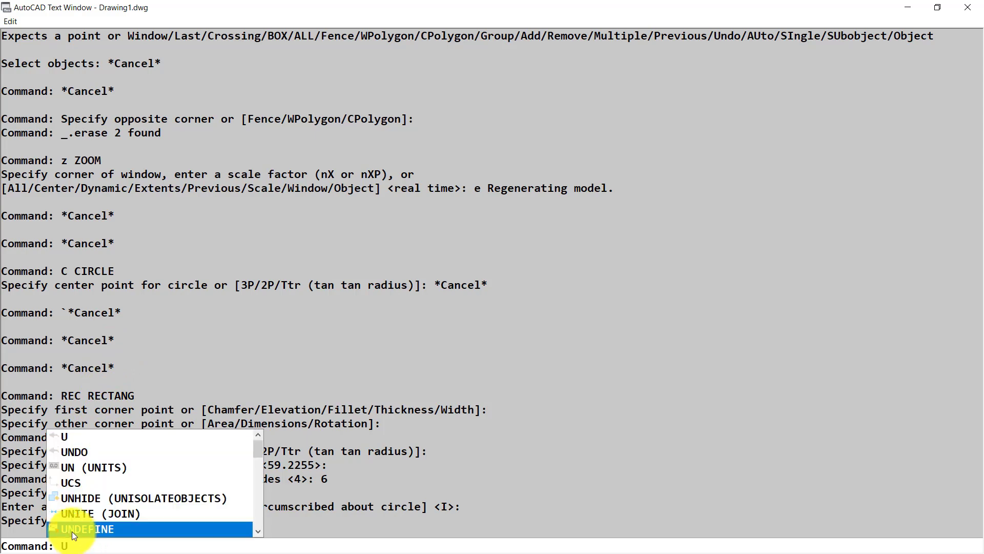
left_click(487, 504)
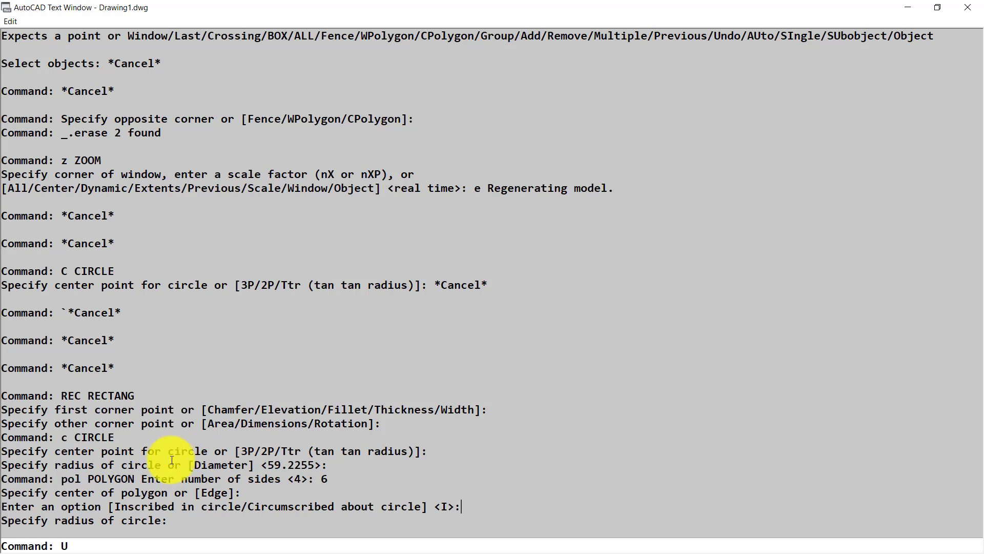
key("F2")
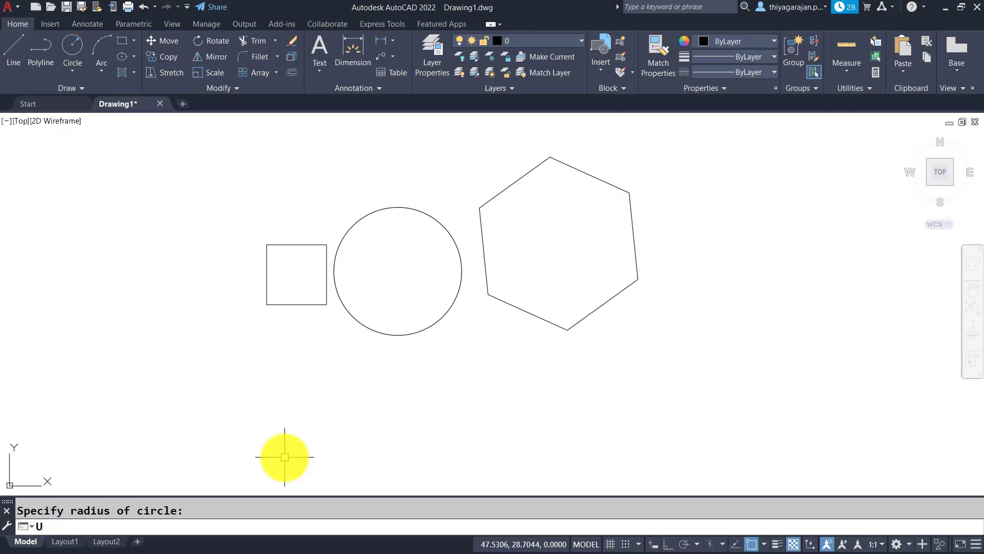
Undo the polygon, the circle and the rectangle one at a time with the U command.
key("Return")
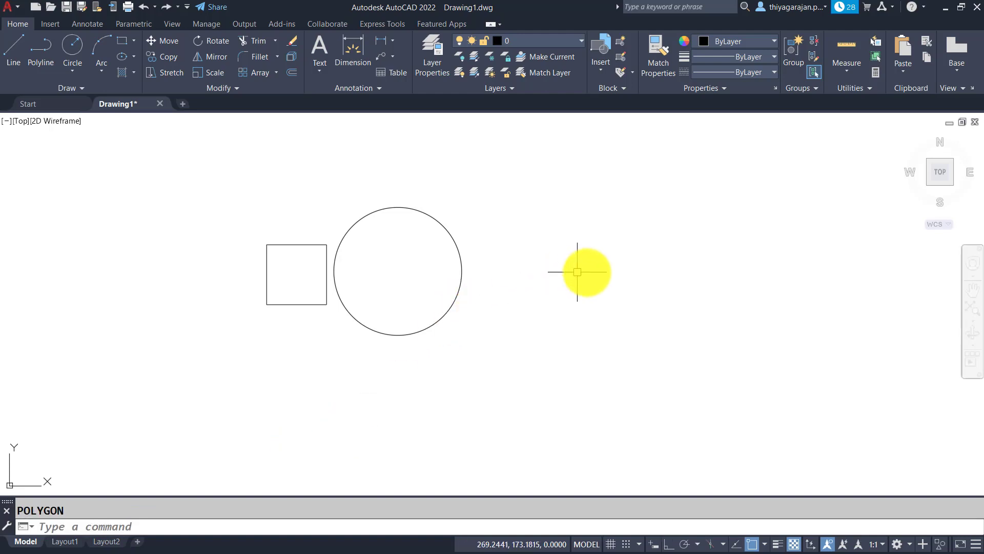
type("u")
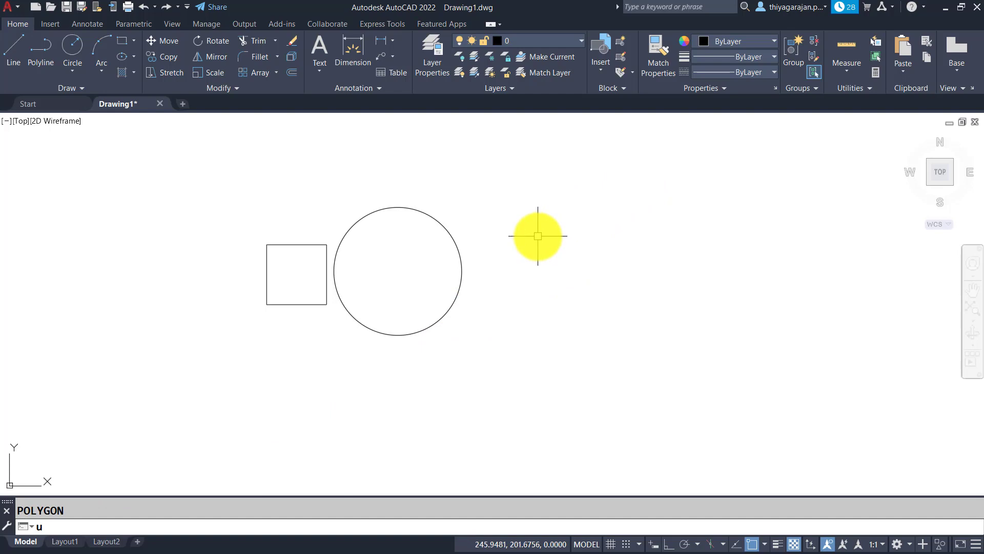
key("Return")
type("u")
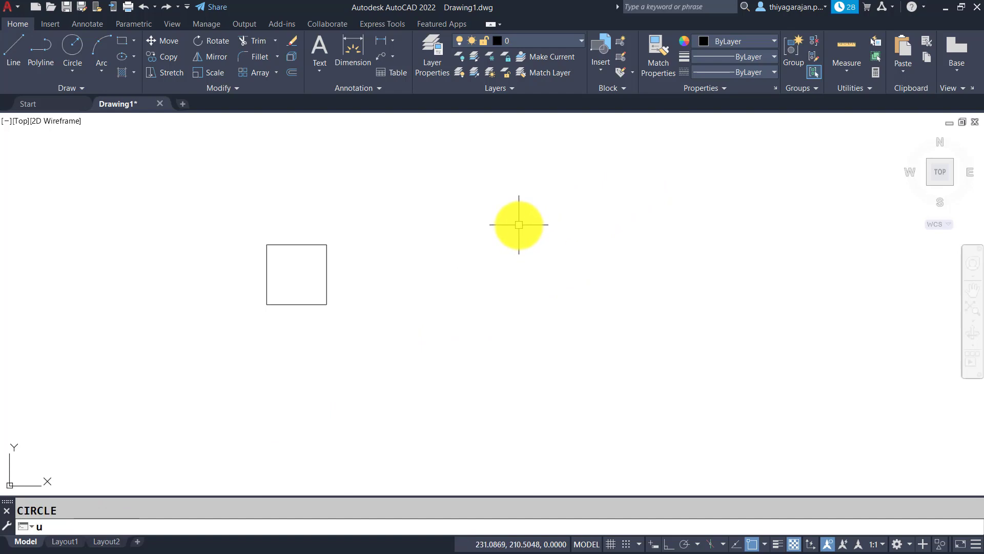
key("Return")
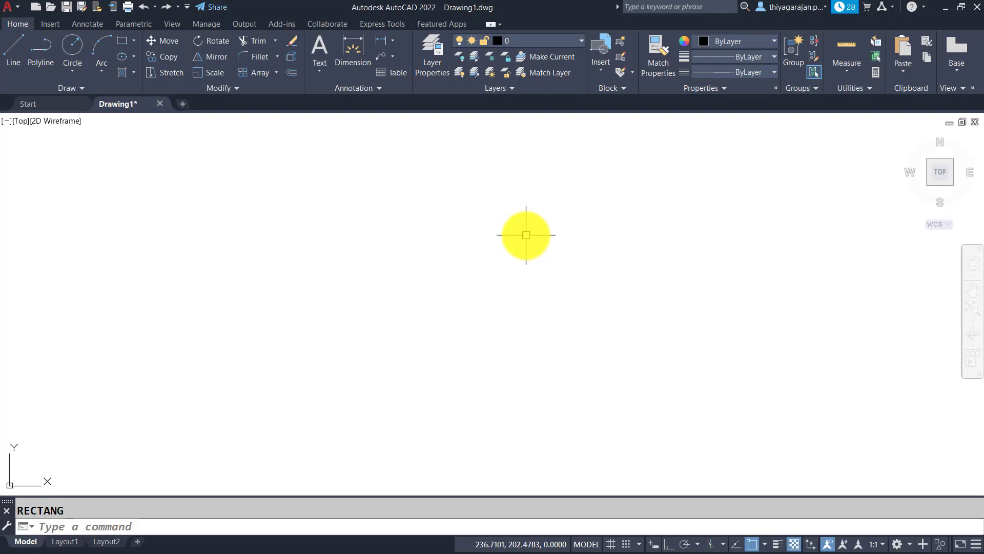
key("Escape")
Draw a small, nearly square rectangle in the empty drawing, left of centre.
type("re")
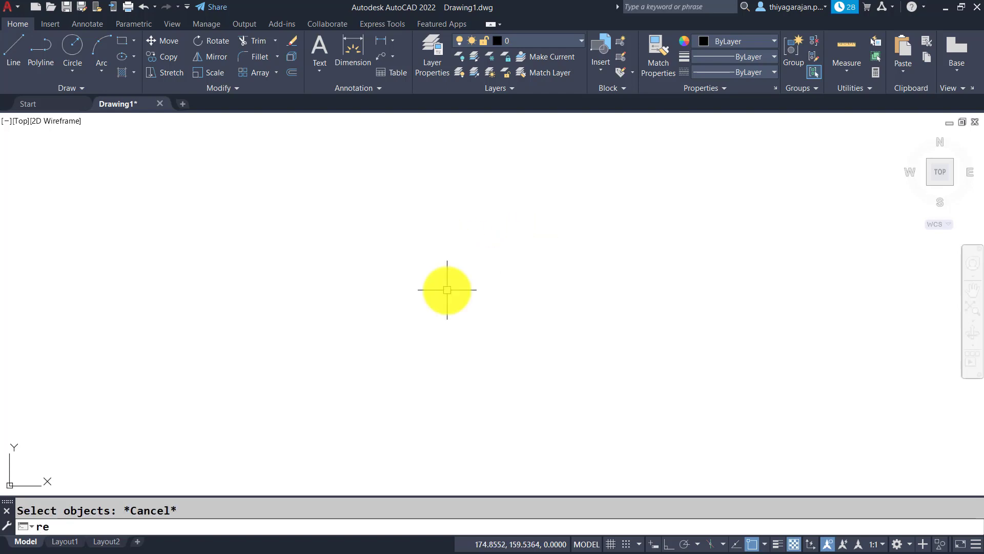
key("Escape")
type("rec")
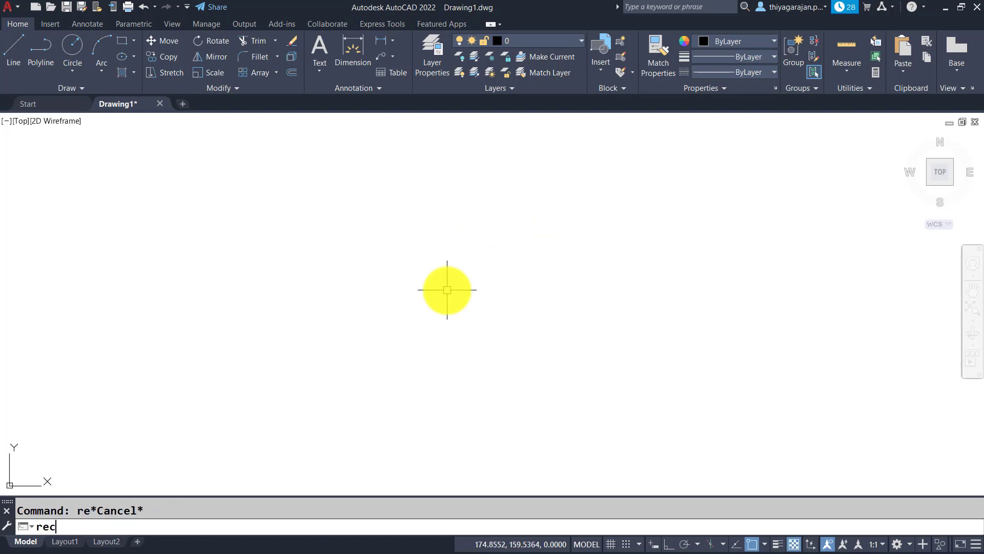
key("Return")
left_click(279, 229)
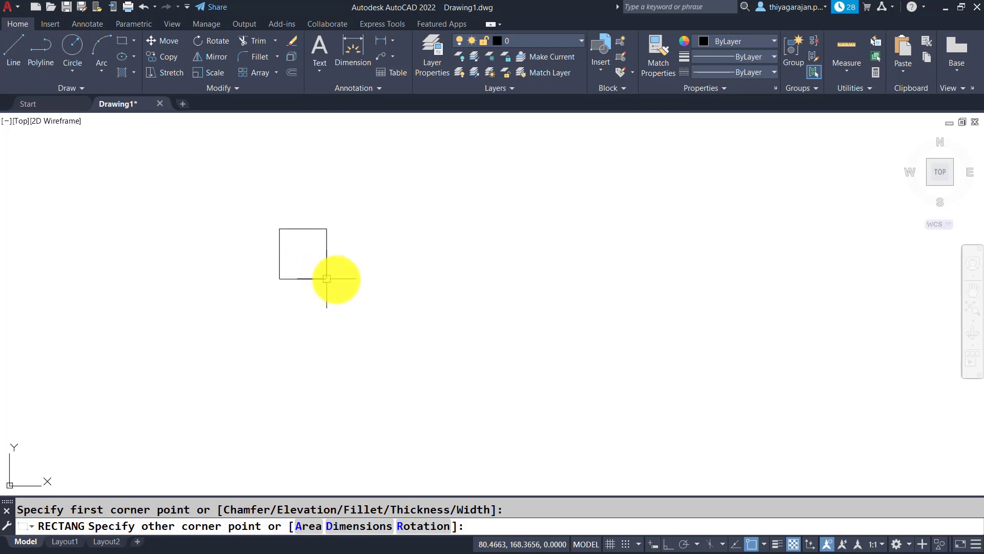
left_click(326, 279)
Draw a circle to the upper right of the rectangle, with a diameter about twice the rectangle's width.
type("c")
key("Return")
left_click(451, 215)
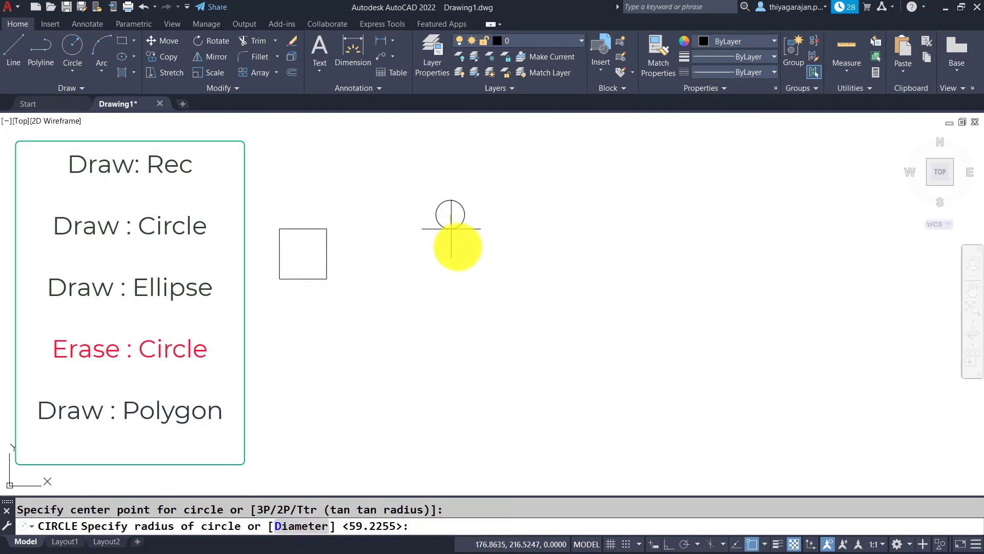
left_click(464, 265)
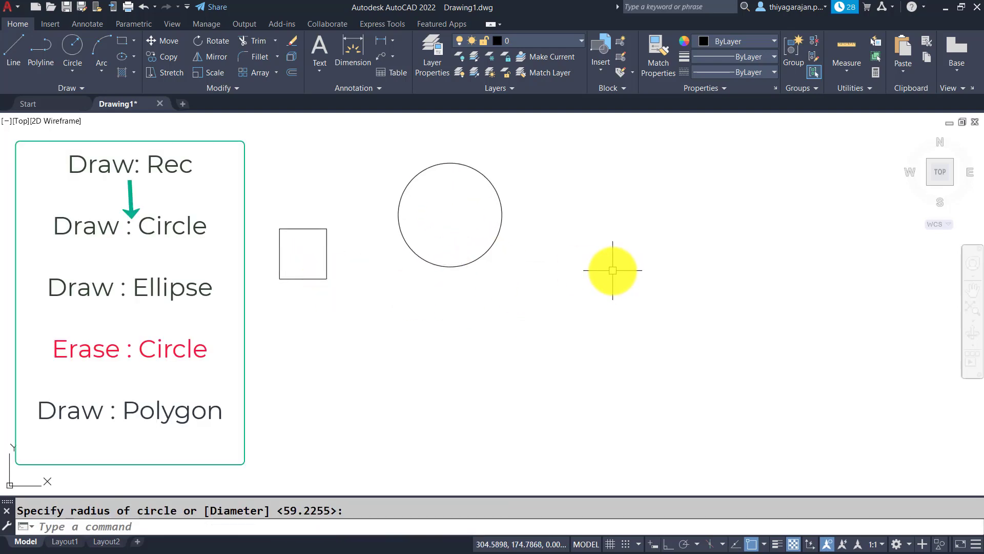
Draw a narrow upright ellipse to the lower right of the circle, with its long axis vertical.
type("el")
key("Return")
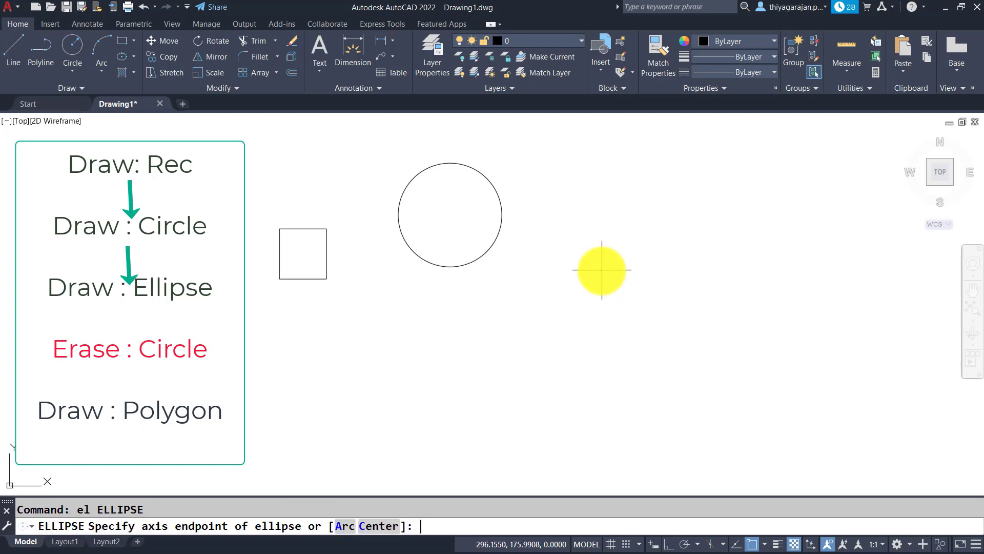
left_click(593, 251)
left_click(592, 351)
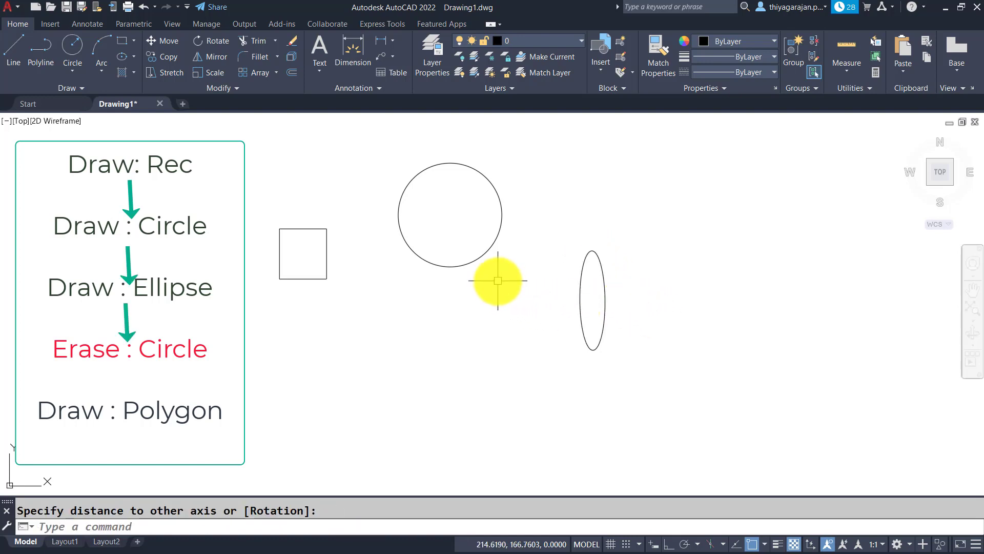
Erase the circle between the rectangle and the ellipse.
type("e")
key("Return")
left_click(470, 262)
key("Return")
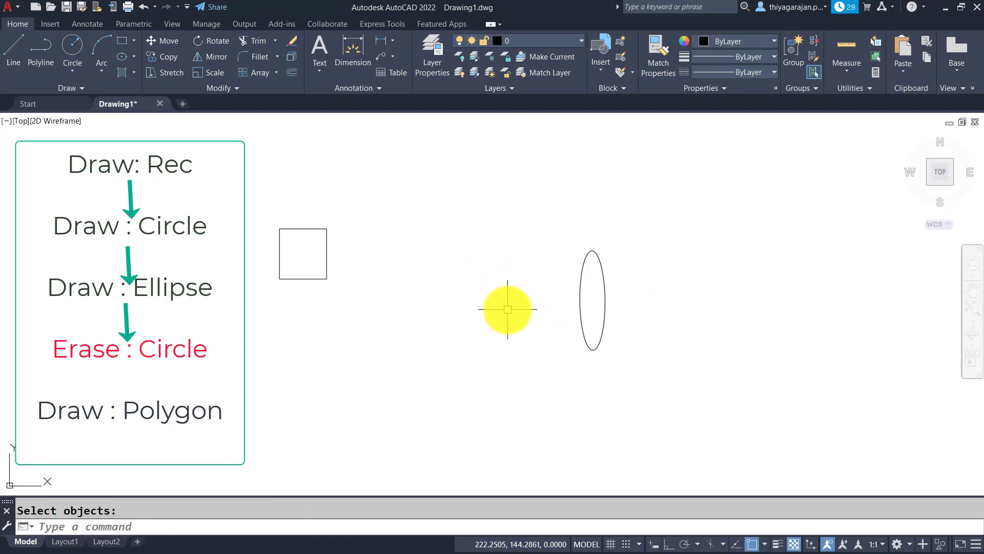
Draw a five-sided polygon to the right of the ellipse, about as tall as the ellipse.
type("pol")
key("Return")
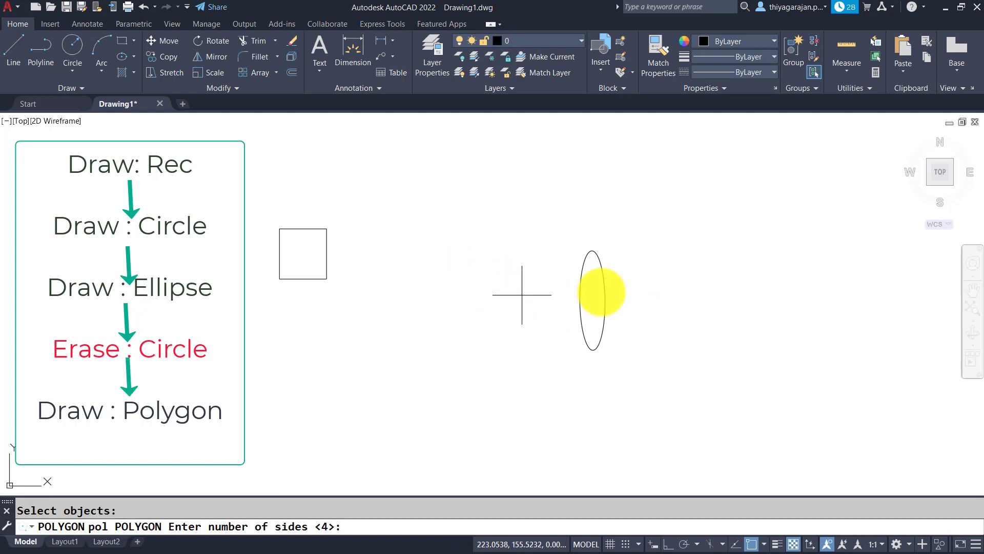
type("5")
key("Return")
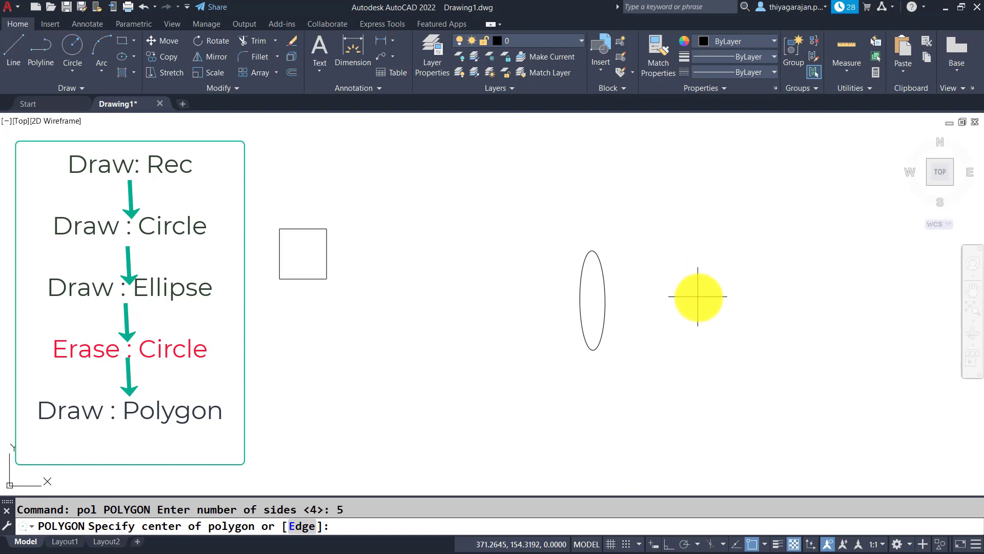
left_click(699, 296)
key("Return")
left_click(707, 348)
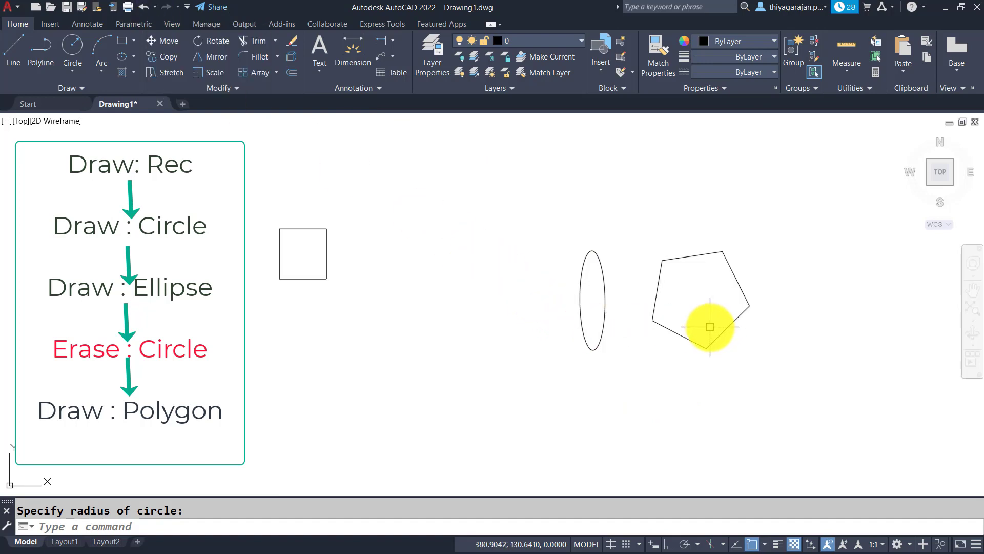
Undo the pentagon, the circle's erasure and the ellipse one at a time with the U command.
type("u")
key("Return")
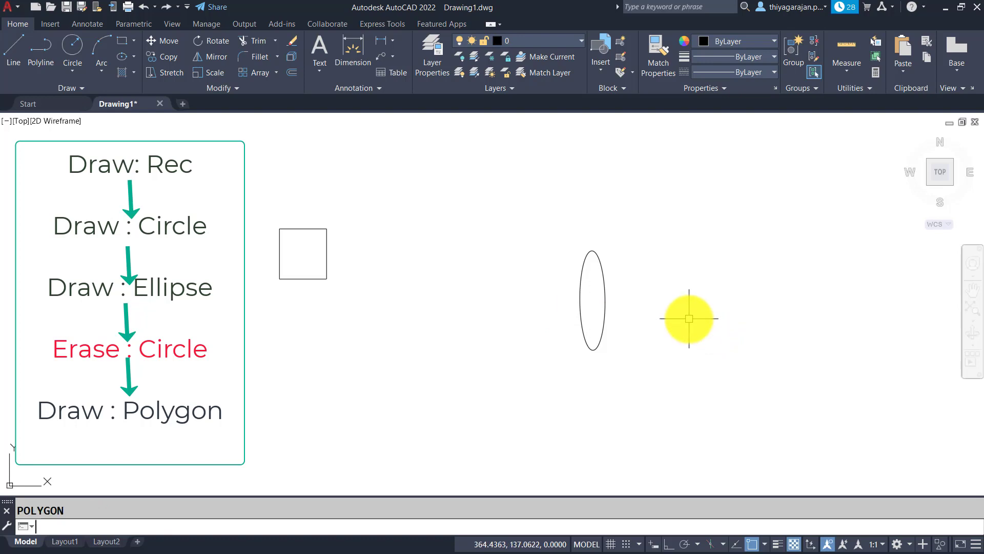
type("u")
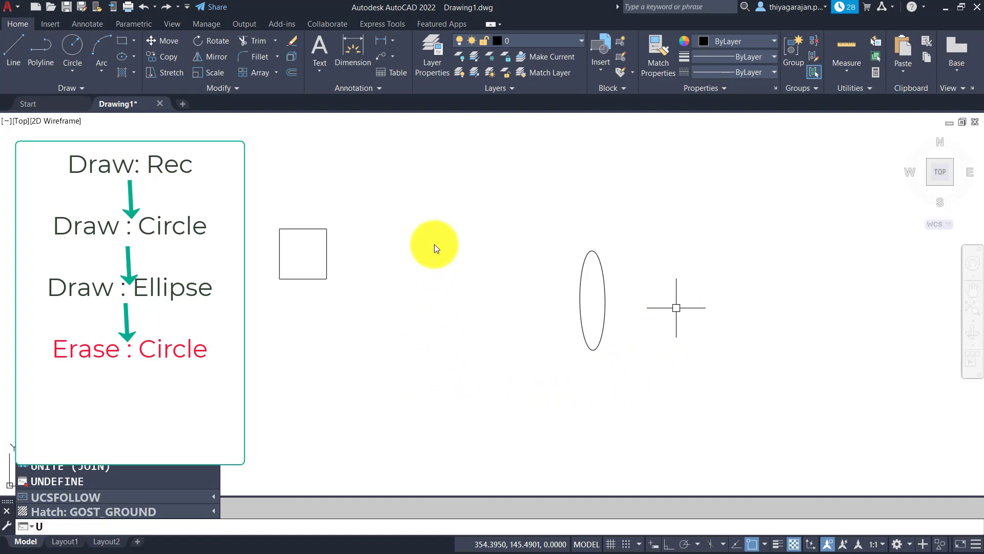
key("Return")
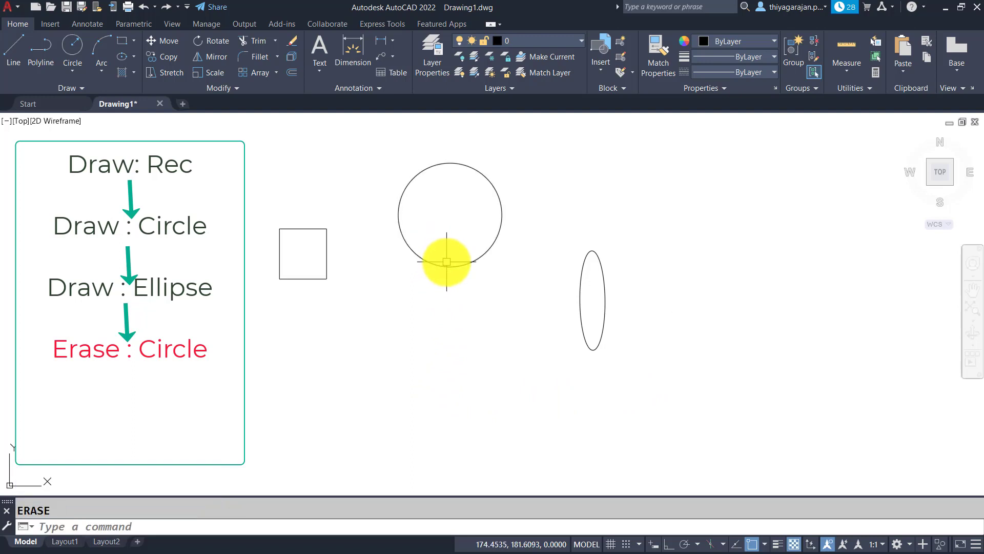
type("u")
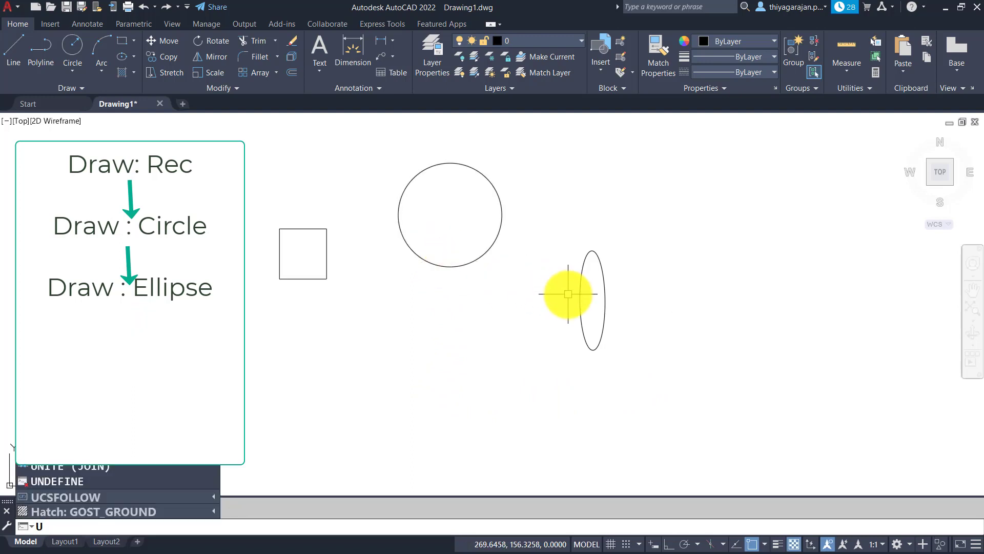
key("Return")
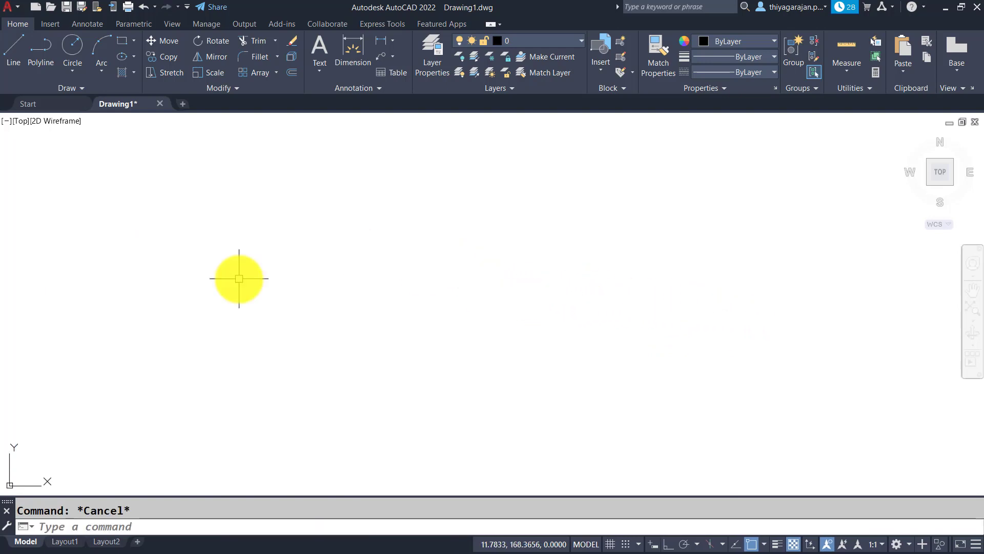
Draw an upright rectangle left of centre in the empty drawing, about one and a half times as tall as wide.
type("rec")
key("Return")
left_click(233, 239)
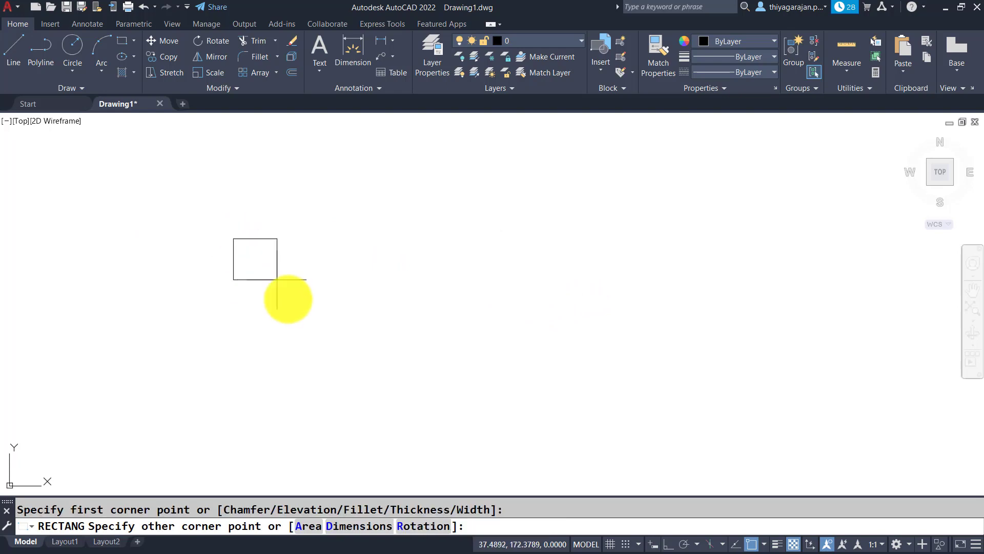
left_click(296, 331)
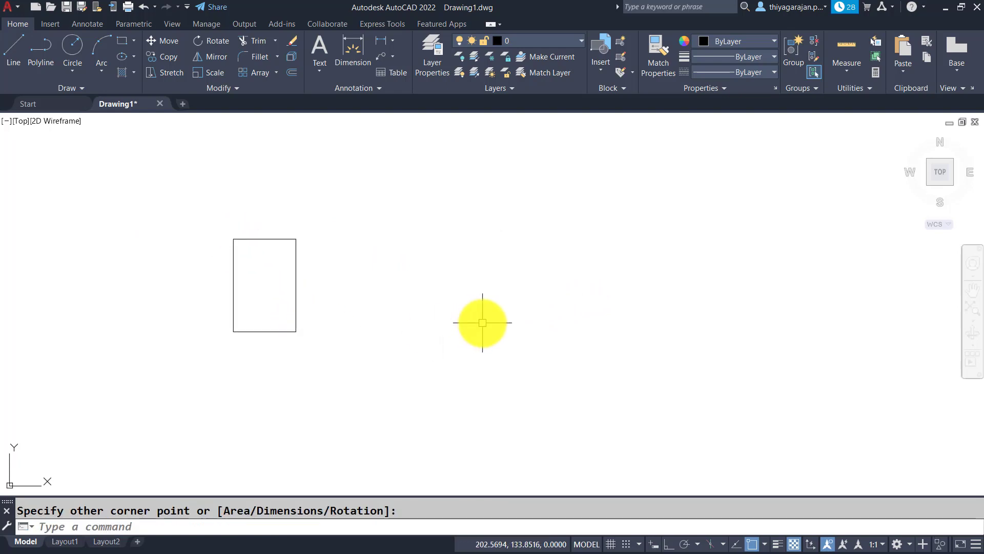
Draw a circle to the right of the rectangle, with a diameter about equal to the rectangle's height.
type("c")
key("Return")
left_click(389, 288)
left_click(413, 329)
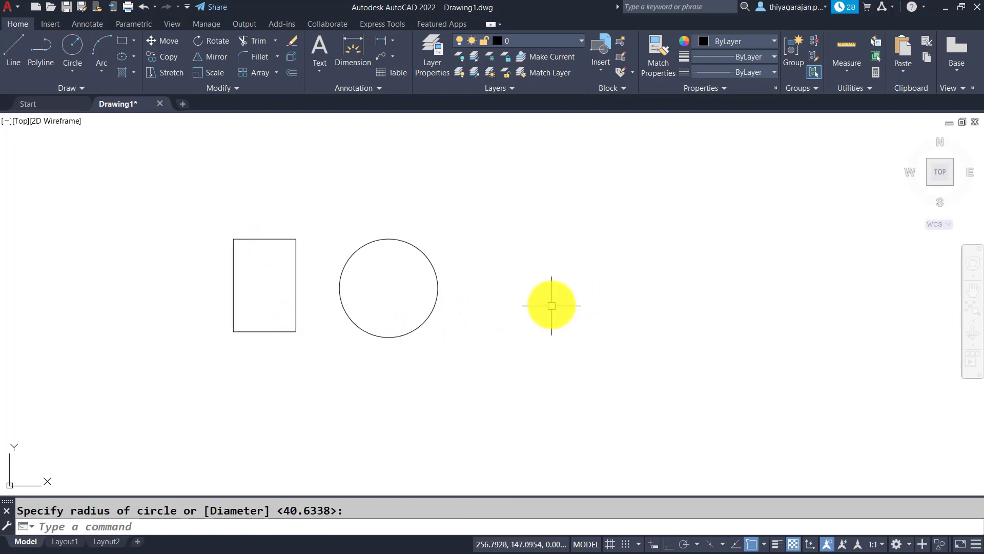
Draw a flat, wide ellipse to the right of the circle, with its long axis nearly horizontal.
type("re")
key("BackSpace")
key("BackSpace")
type("el")
key("Return")
left_click(511, 296)
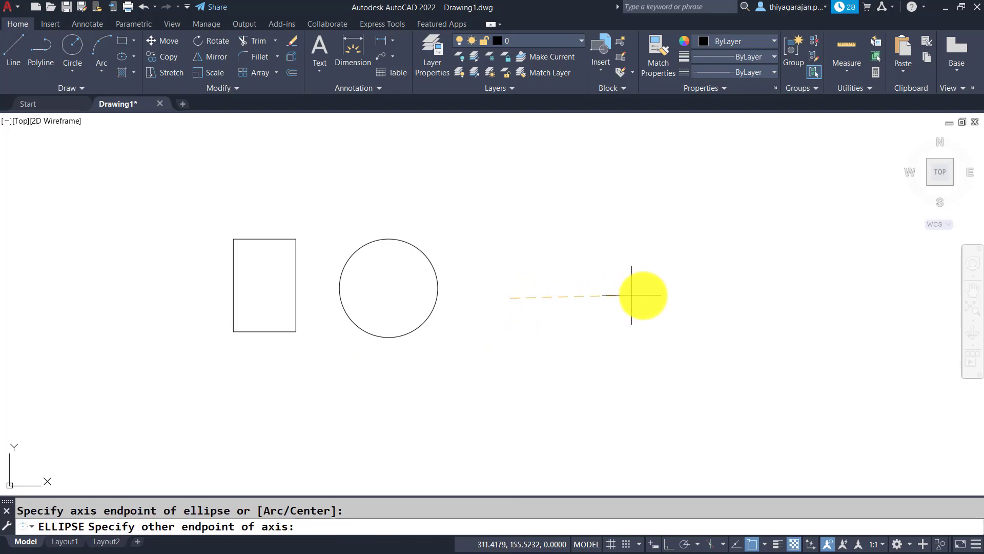
left_click(643, 296)
left_click(579, 278)
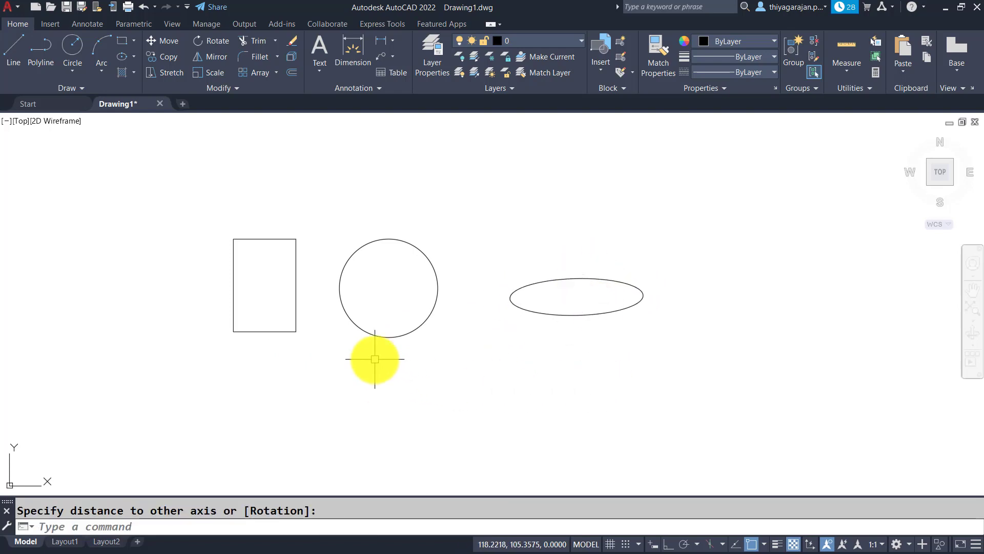
Undo the flat ellipse with the U command and enter REDO to restore it.
type("u")
key("Return")
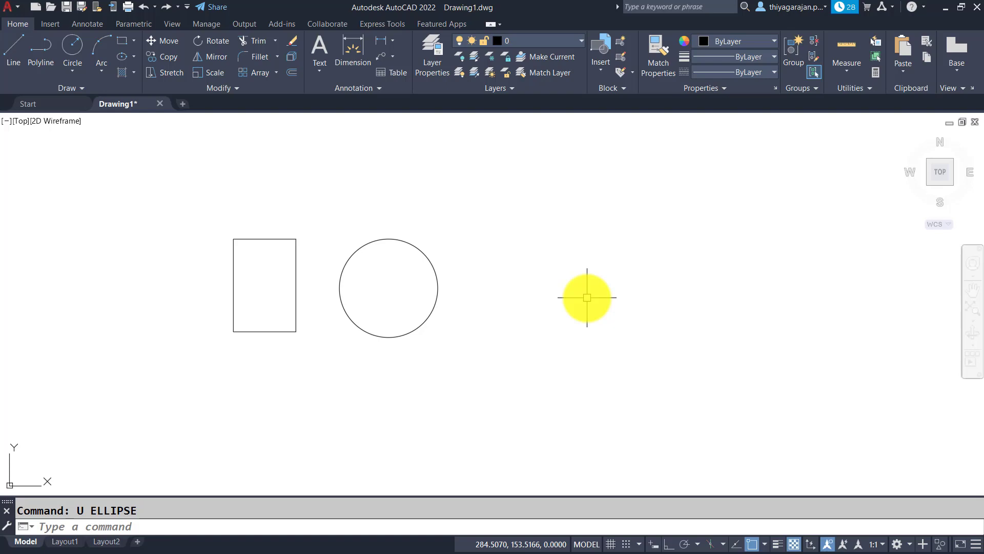
type("redo")
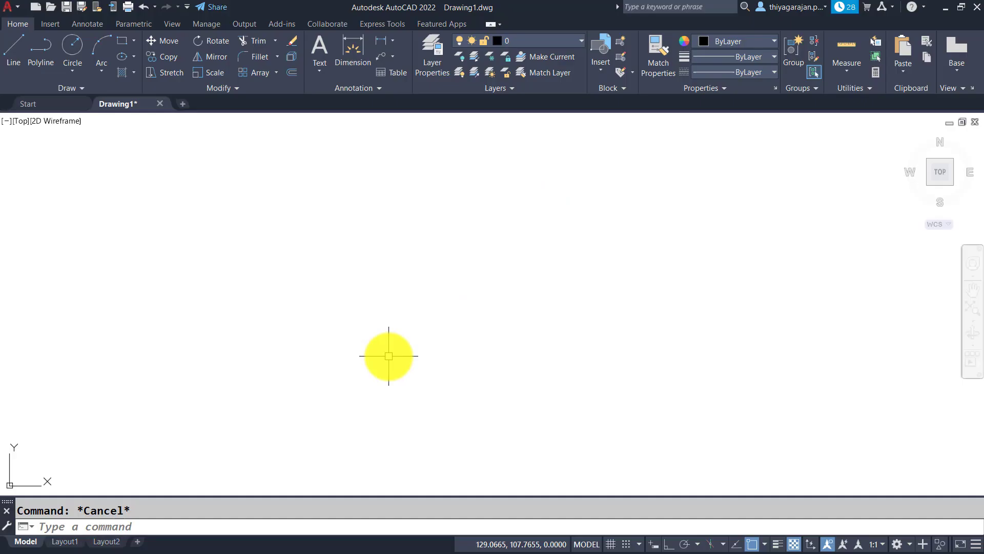
Draw a narrow upright rectangle at the left of the empty drawing, about twice as tall as wide.
type("REC")
key("Return")
left_click(219, 222)
left_click(254, 290)
key("Return")
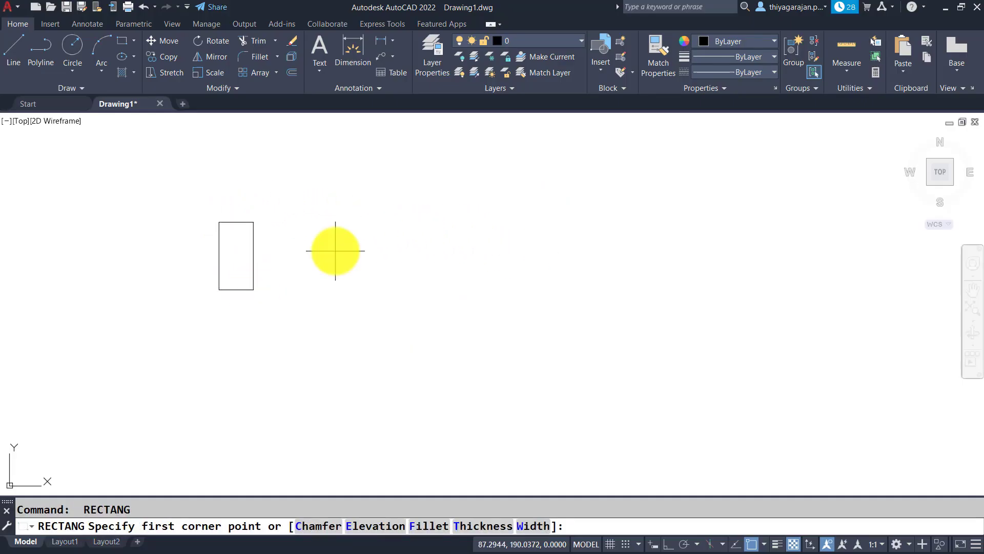
key("Escape")
Draw a circle with a radius of about 28 to the right of the narrow rectangle.
type("c")
key("Return")
left_click(335, 248)
left_click(371, 249)
Draw a narrow upright ellipse to the lower right of the circle, with its long axis vertical.
type("el")
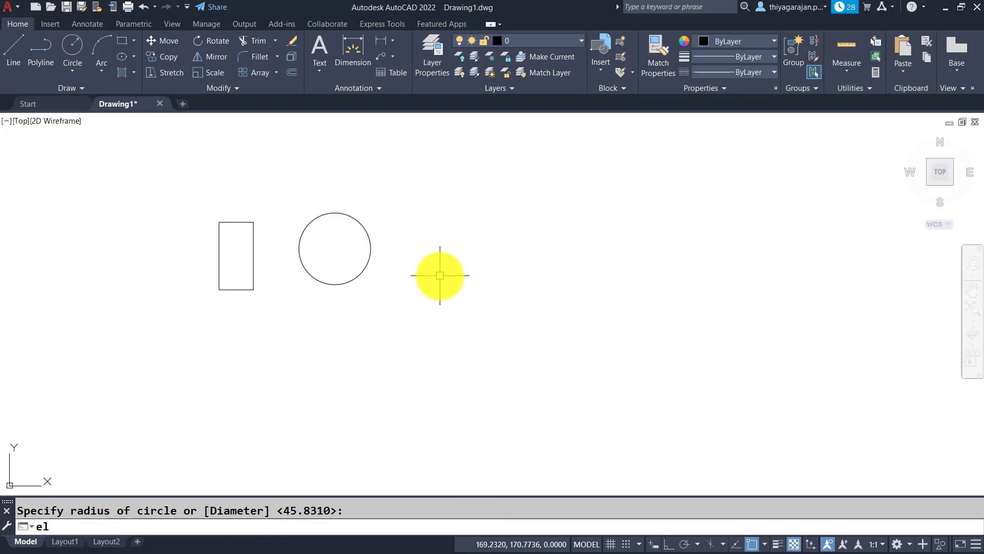
key("Return")
left_click(453, 249)
left_click(453, 345)
left_click(468, 297)
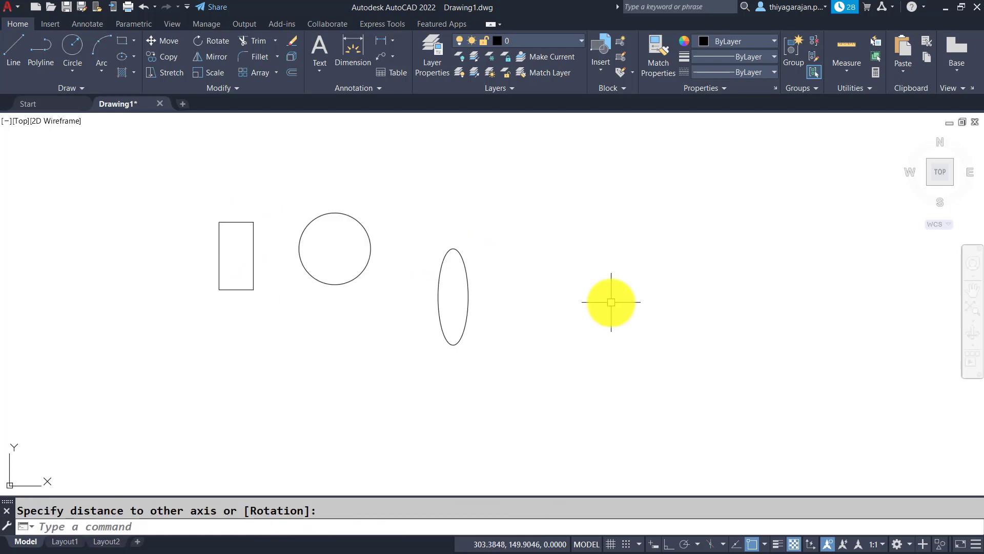
Undo the upright ellipse with the U command and restore it with REDO.
type("u")
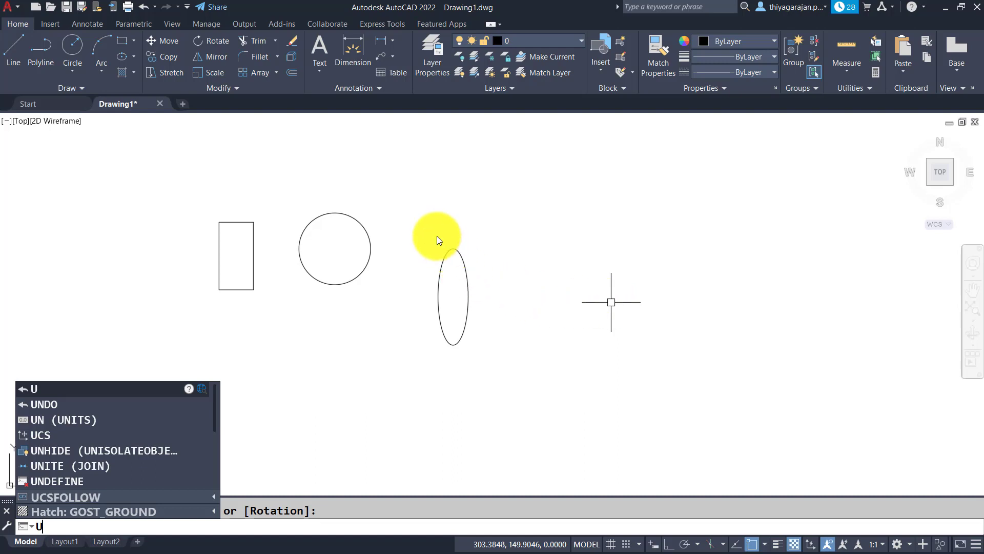
key("Return")
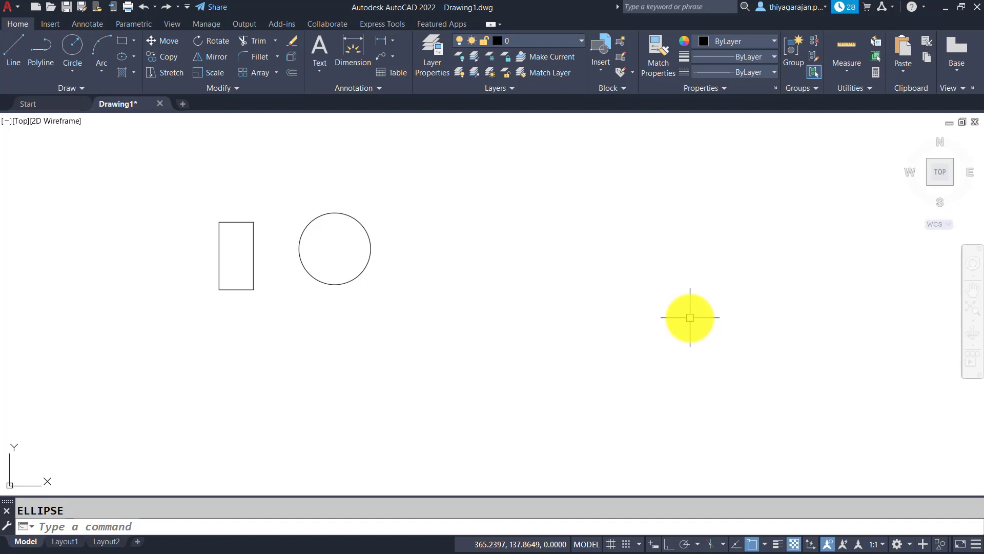
type("redo")
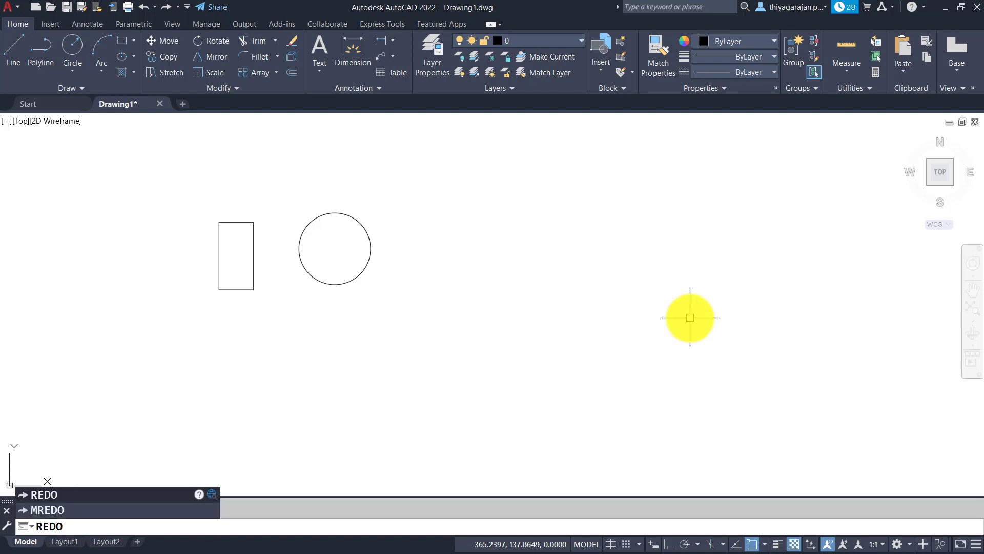
key("Return")
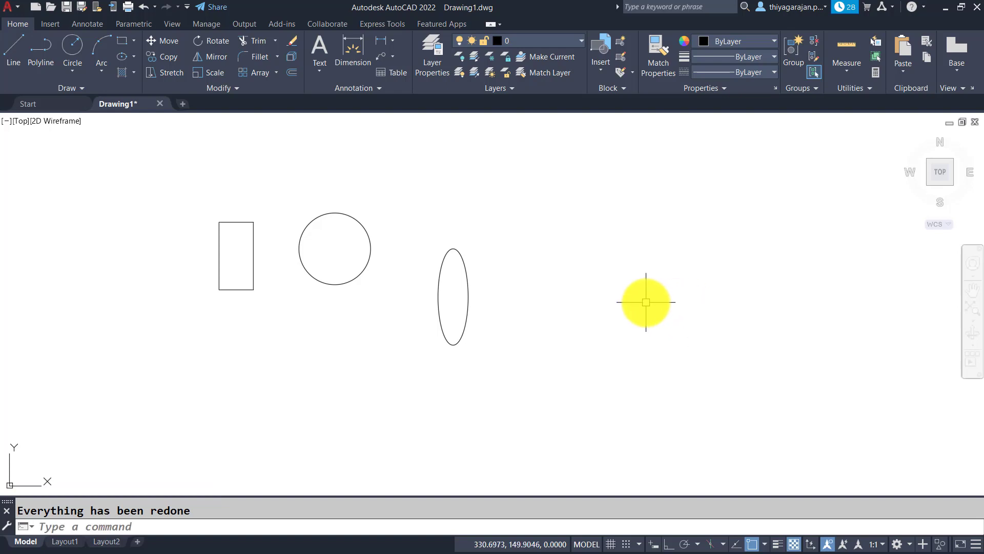
Draw a six-sided polygon to the right of the ellipse and a large upright rectangle beyond it.
type("pol")
key("Return")
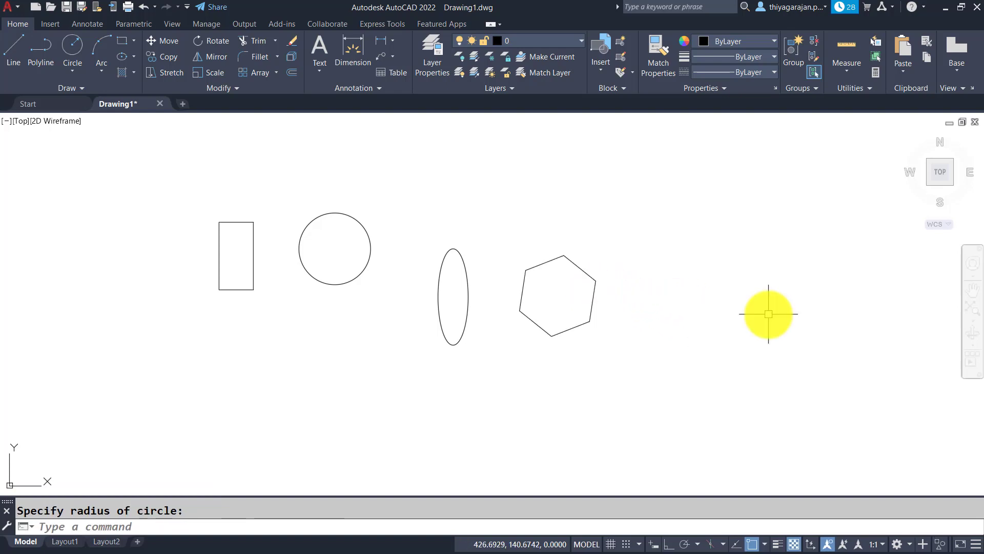
type("rec")
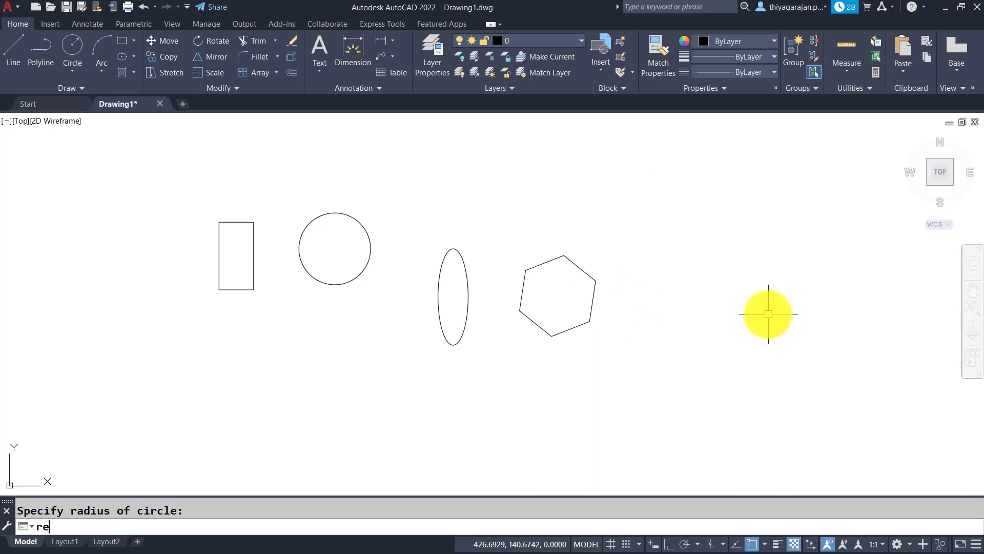
key("Return")
left_click(657, 197)
left_click(753, 375)
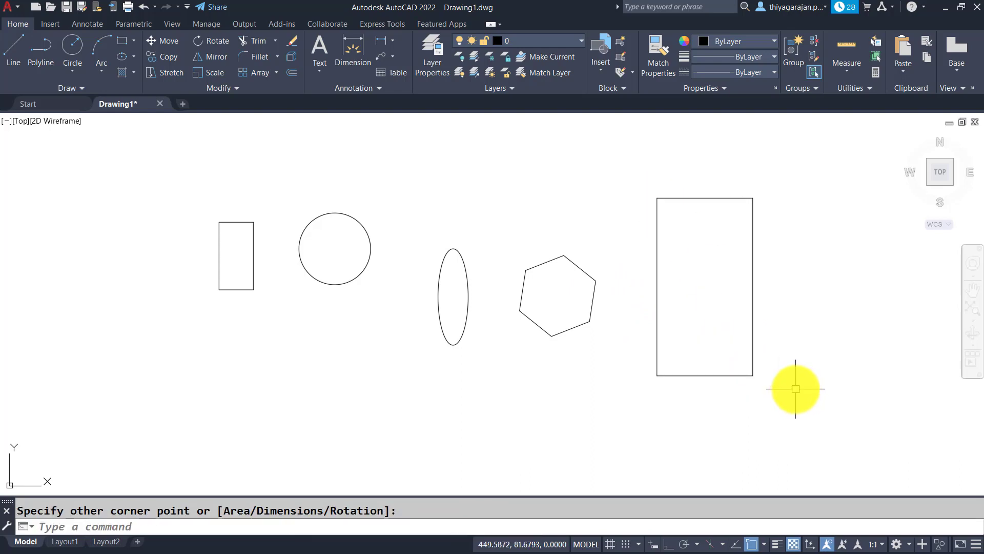
Undo the large rectangle and draw a circle with a radius of about 54 below the small circle.
type("u")
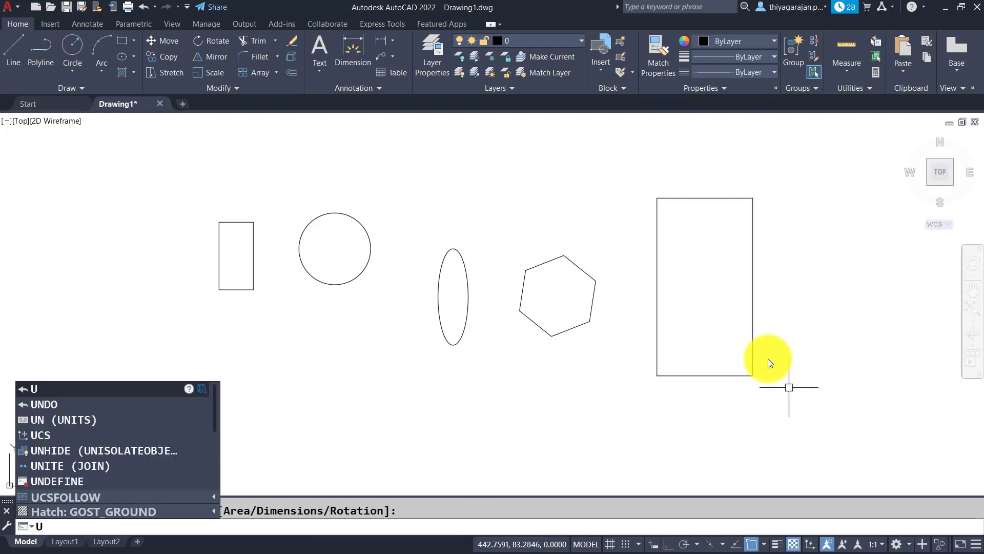
key("Return")
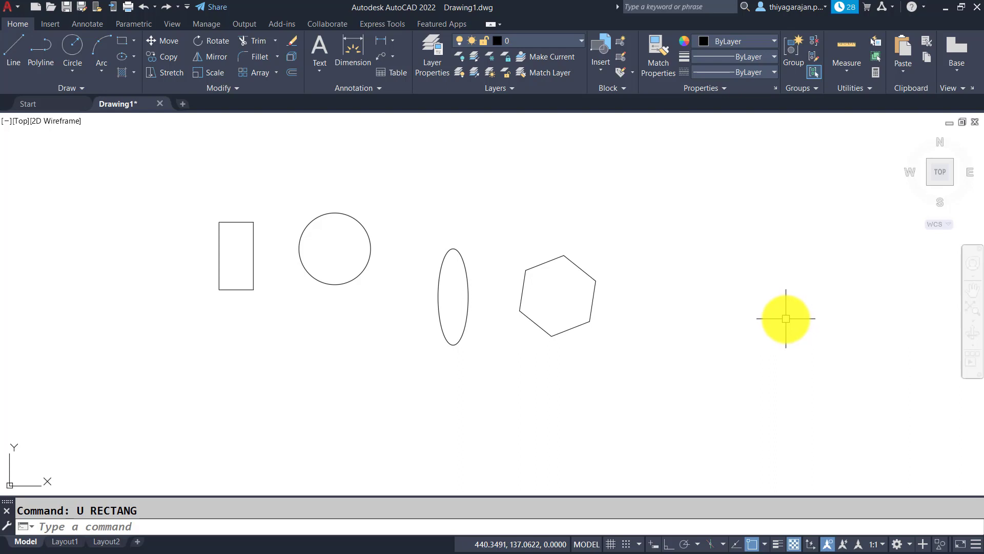
type("c")
key("Return")
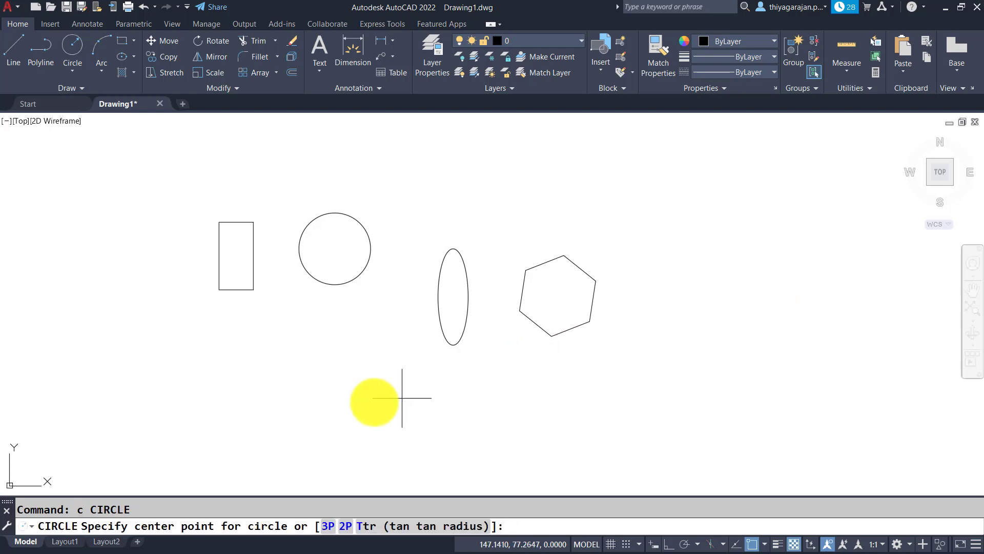
left_click(313, 387)
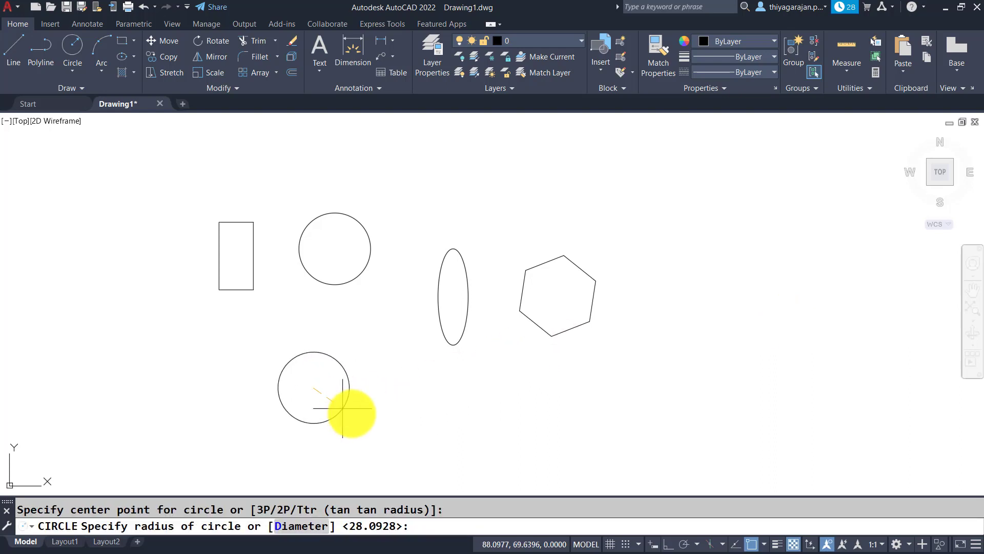
left_click(368, 430)
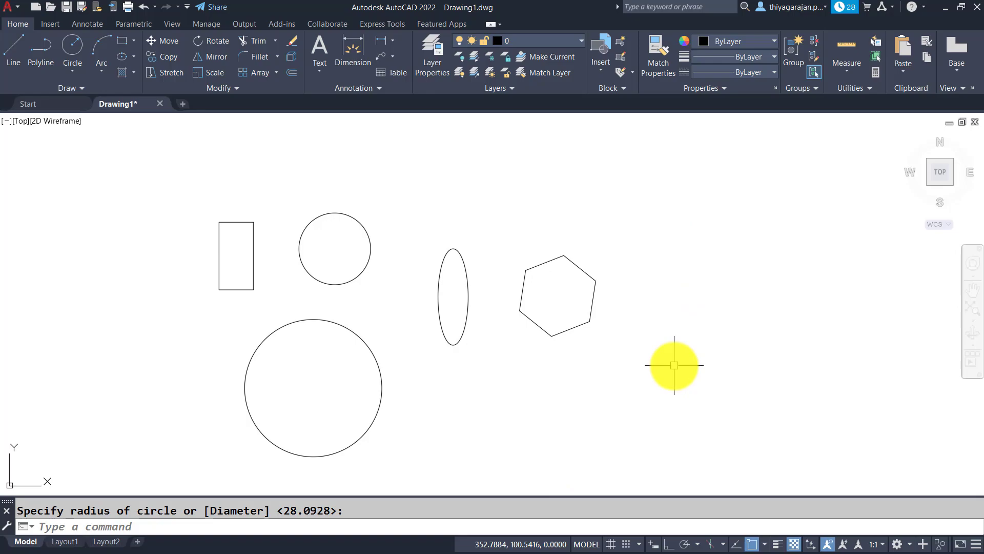
Try to redo the undone large rectangle and review the command history in the text window.
type("redo")
key("Return")
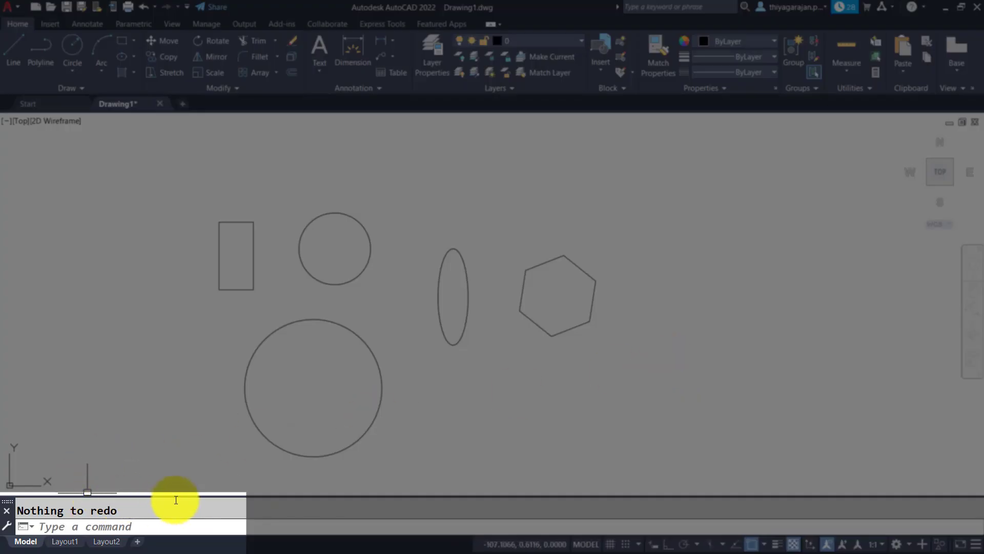
key("F2")
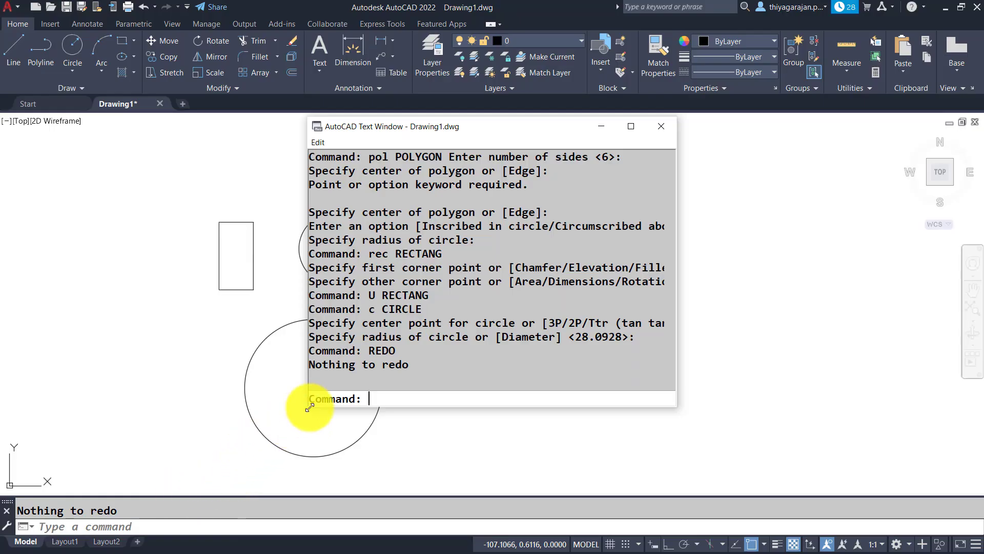
key("F2")
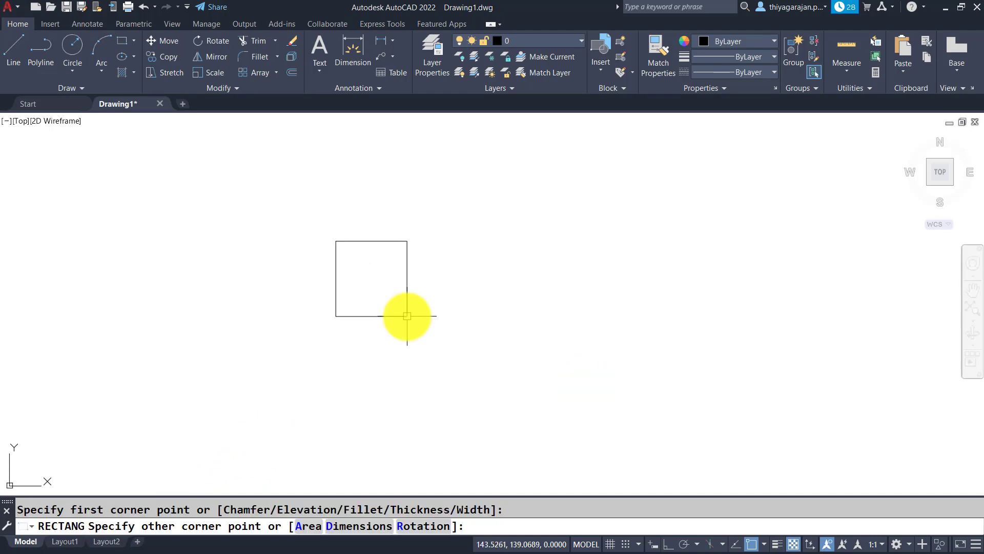
Complete a small rectangle and draw a circle to its right, roughly the same height as the rectangle.
left_click(407, 315)
type("c")
key("Return")
left_click(515, 278)
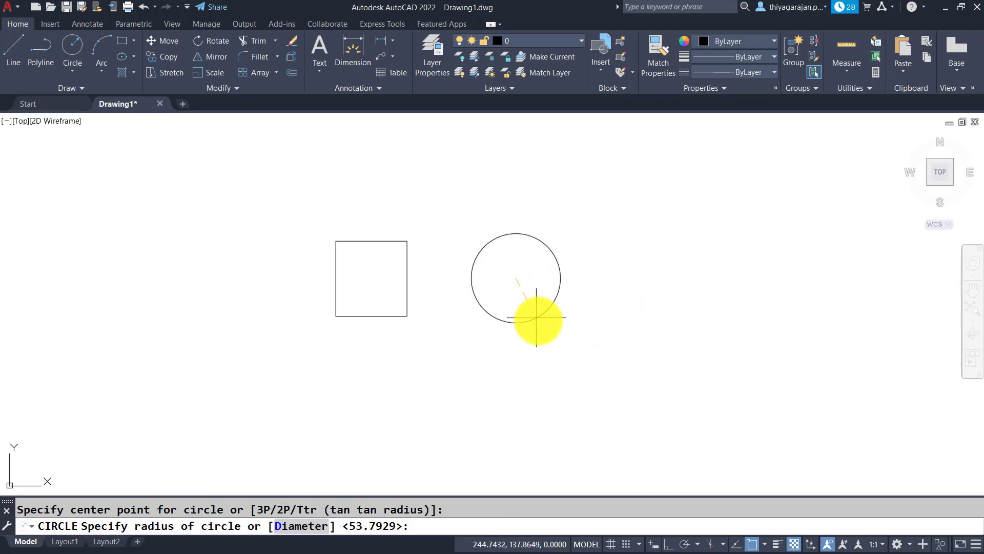
left_click(538, 321)
Undo the circle with the U command and restore it immediately with REDO.
key("Return")
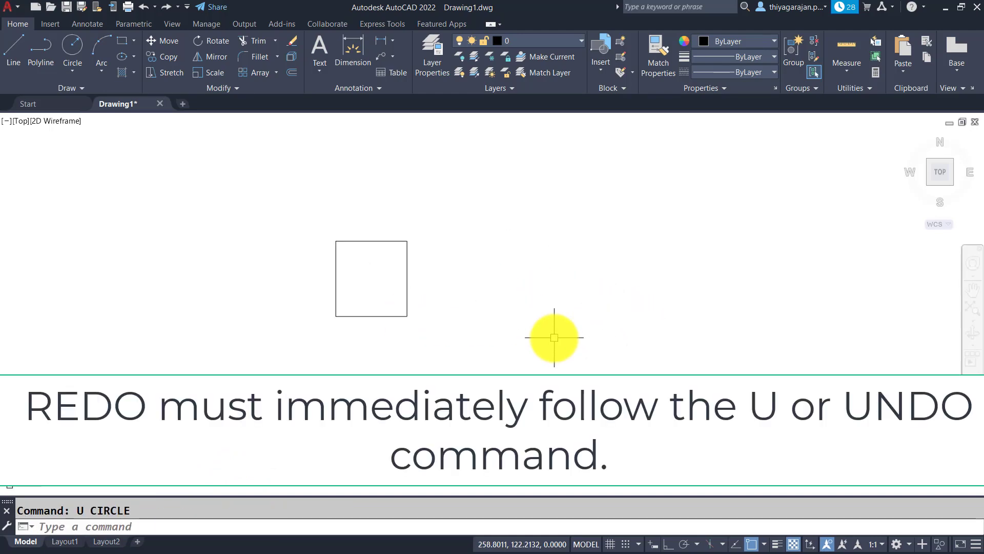
type("redo")
key("Return")
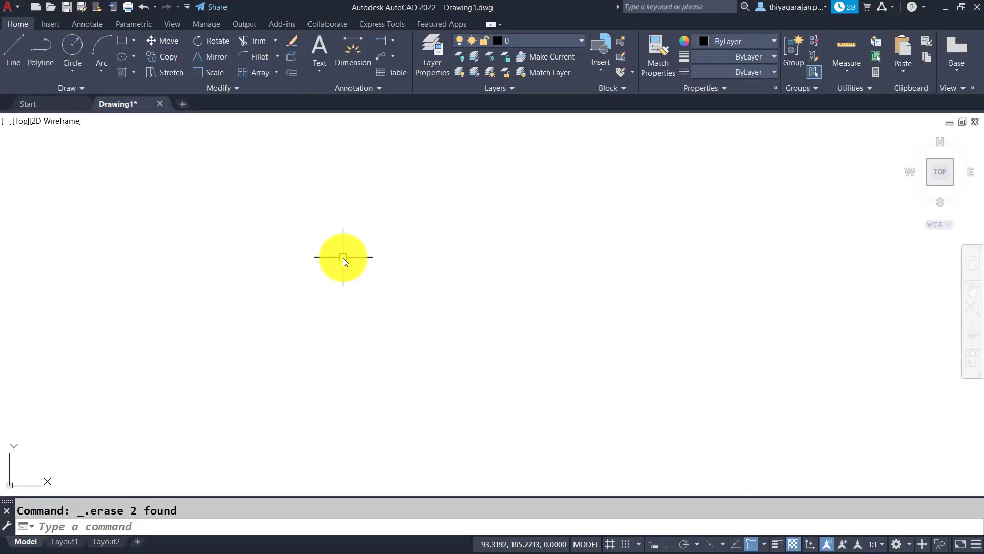
Draw a small upright rectangle and a circle with a radius of about 36 just to its right.
type("rec")
key("Return")
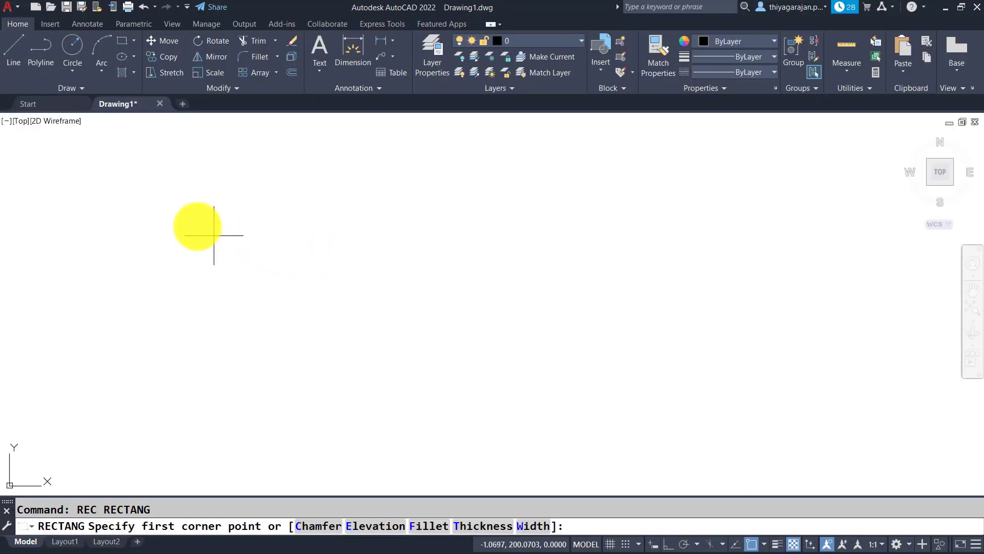
left_click(176, 198)
left_click(236, 272)
type("c")
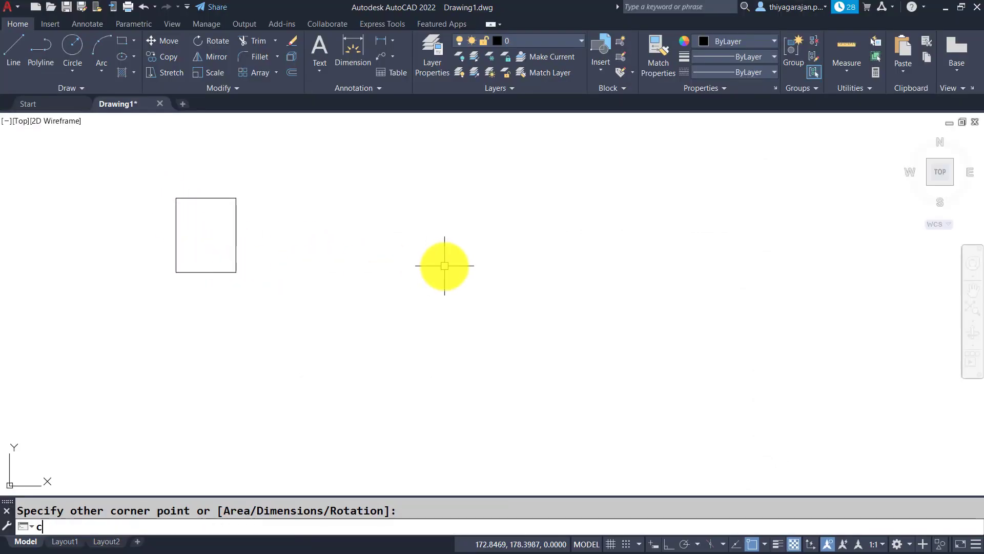
key("Return")
left_click(300, 224)
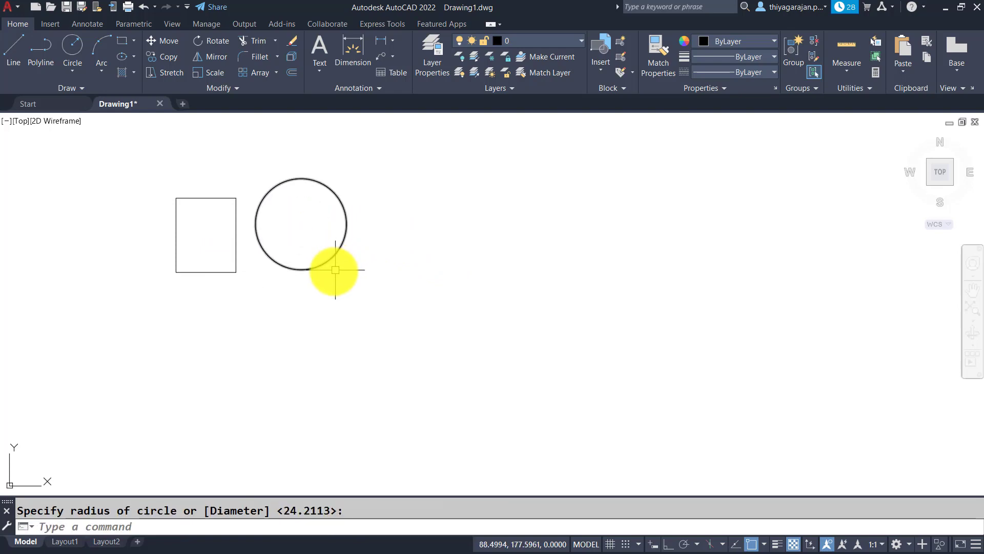
Erase the rectangle beside the circle.
type("e")
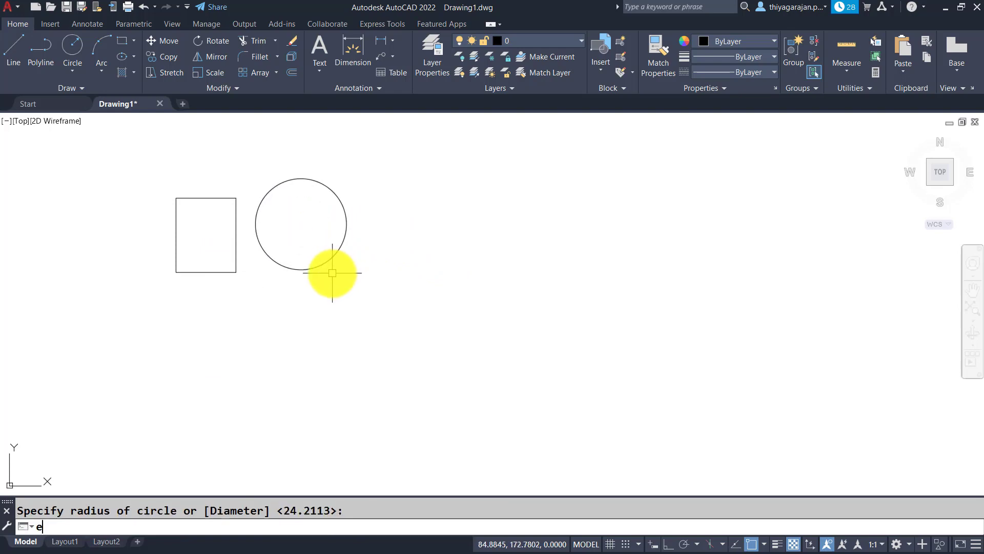
key("Return")
left_click(205, 199)
key("Return")
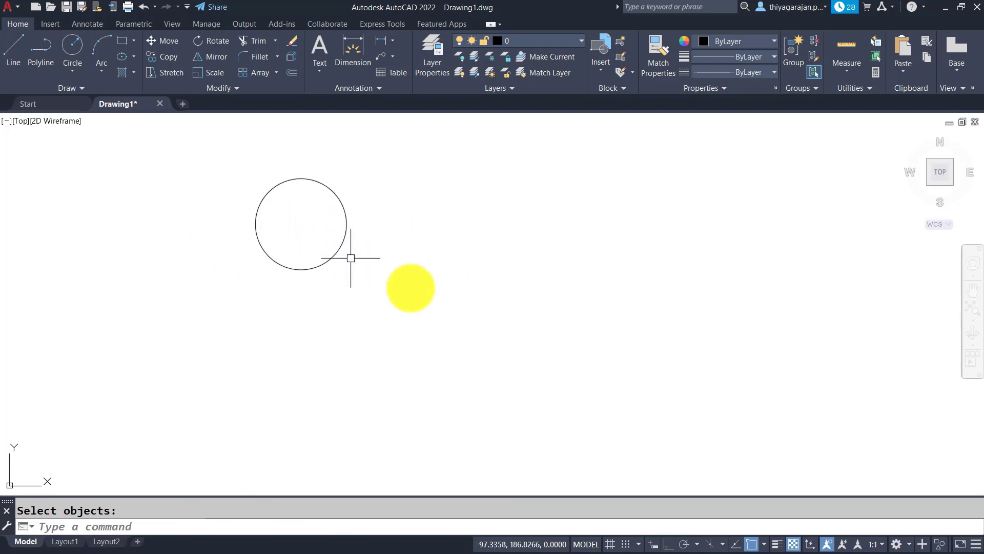
Draw a six-sided polygon to the right of the circle, specified by center and radius.
type("pol")
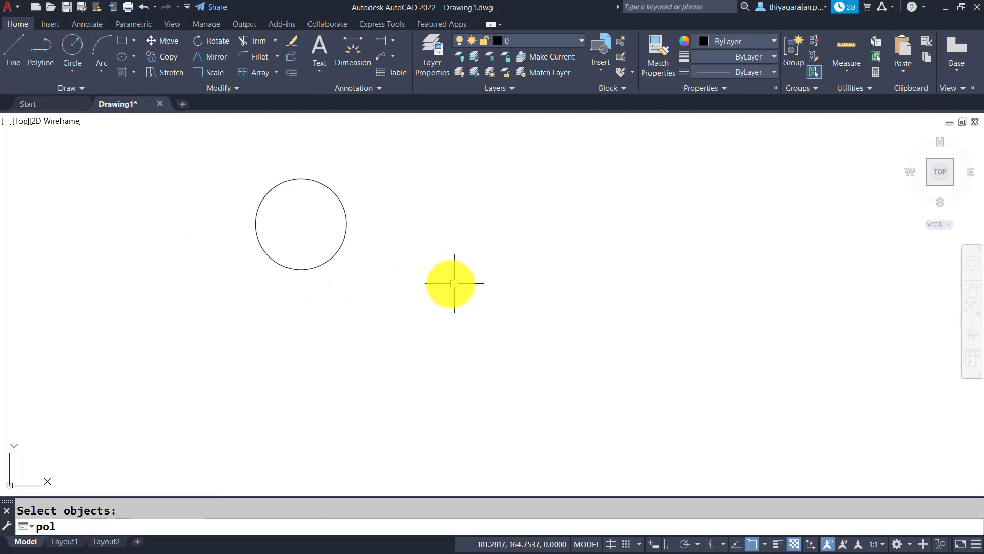
key("Return")
key("Return")
left_click(422, 243)
key("Return")
left_click(480, 240)
Draw a narrow, slightly tilted upright ellipse to the right of the hexagon.
type("el")
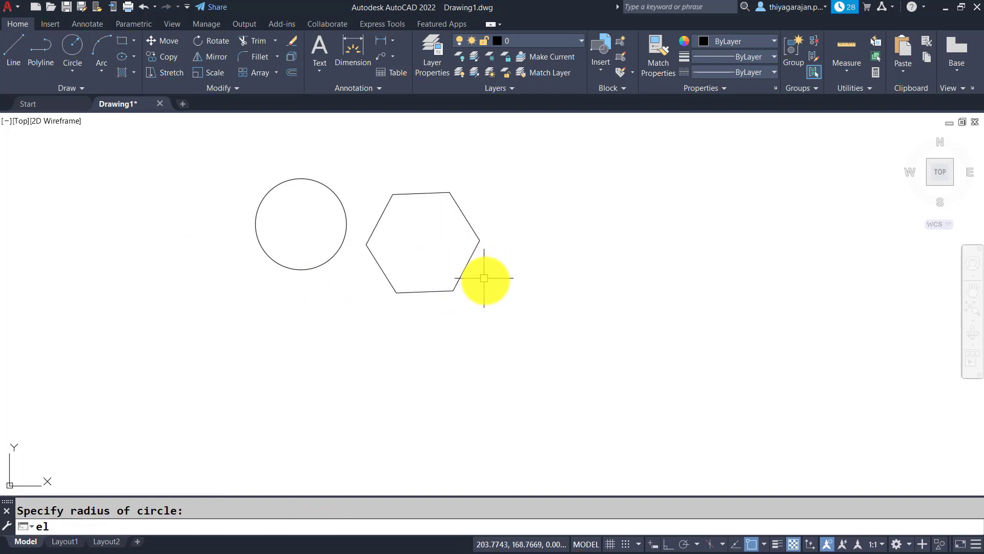
key("Return")
left_click(561, 237)
left_click(551, 347)
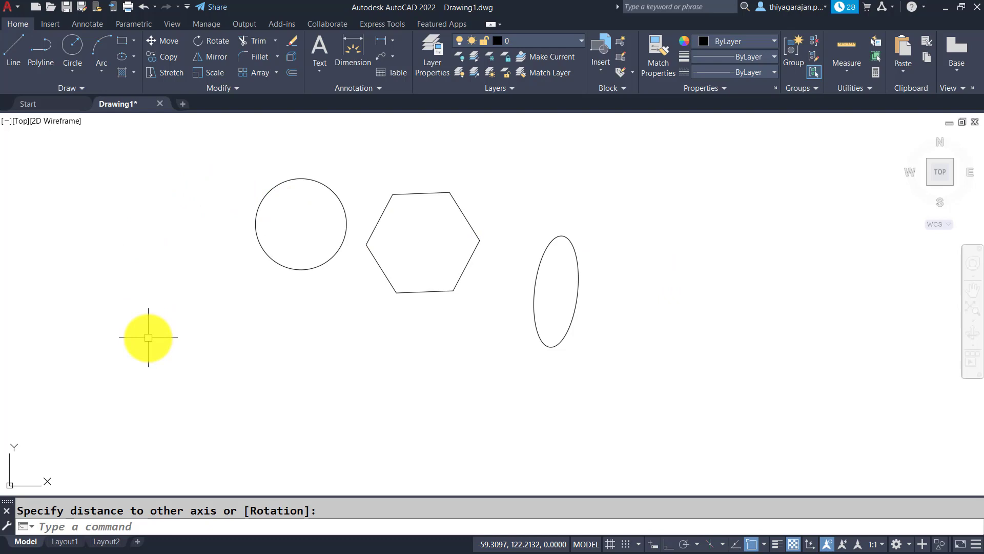
Restore the erased rectangle with the OOPS command, and delete all the shapes in the drawing.
type("OOPS")
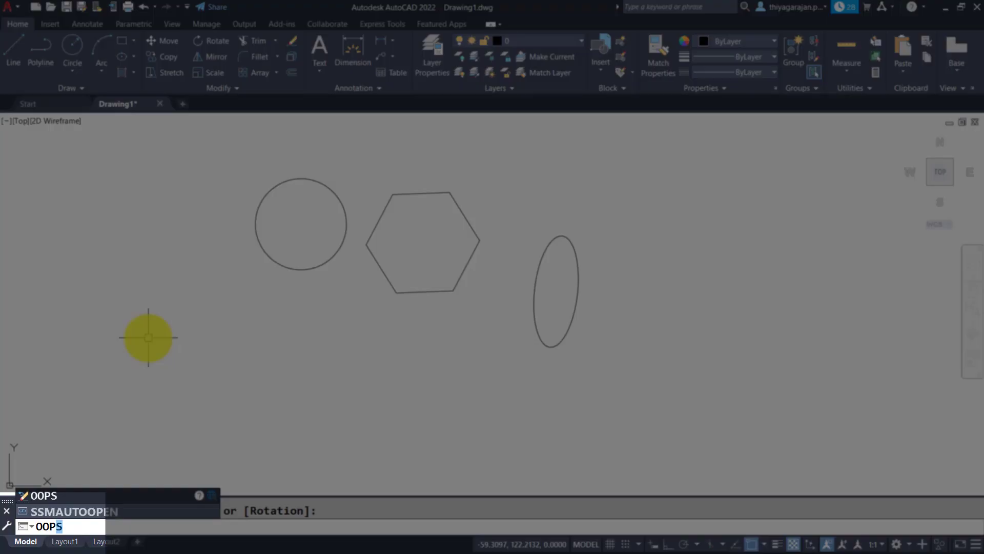
key("Return")
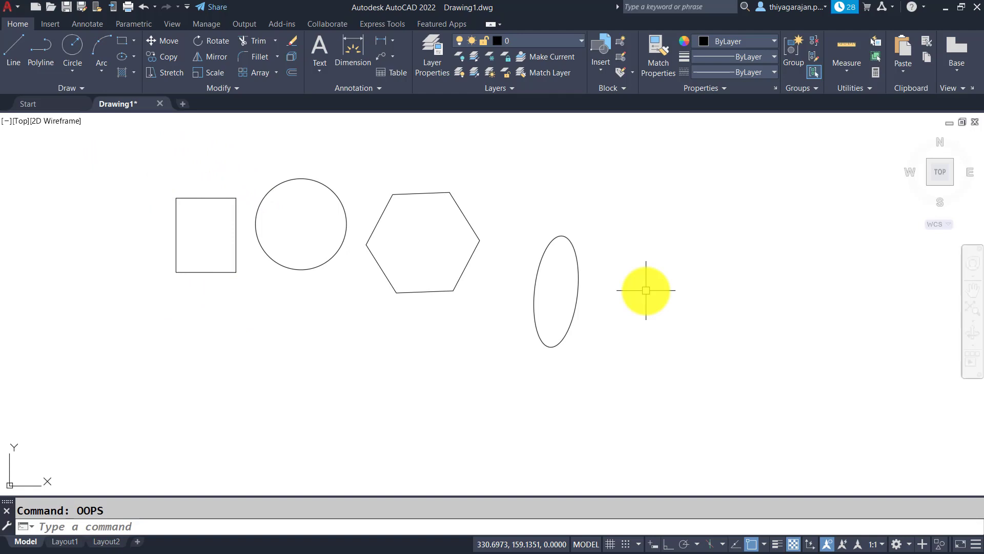
left_click(646, 290)
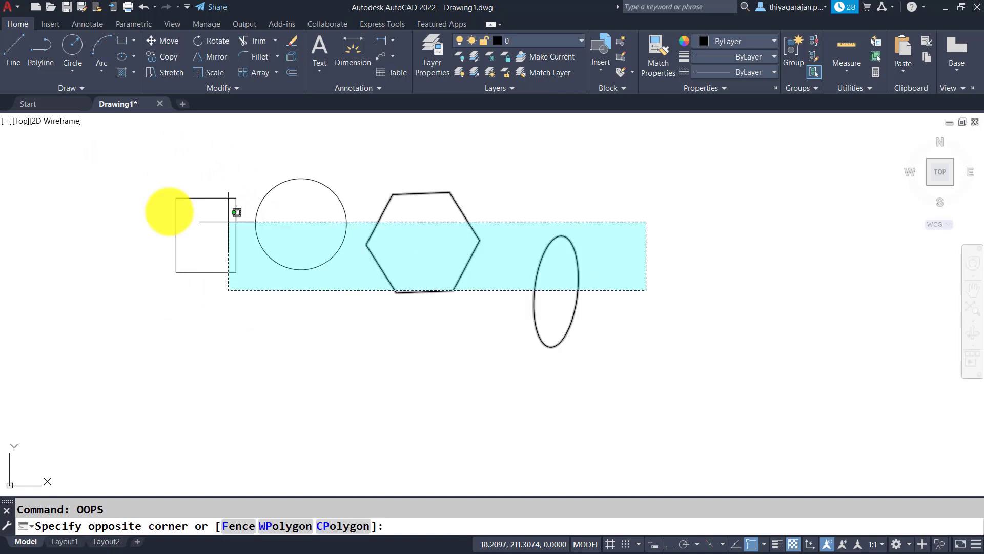
left_click(138, 210)
key("Delete")
Draw a new upright rectangle in the empty drawing and a smaller circle to its right.
type("rec")
key("Return")
left_click(149, 199)
left_click(202, 282)
type("c")
key("Return")
left_click(254, 231)
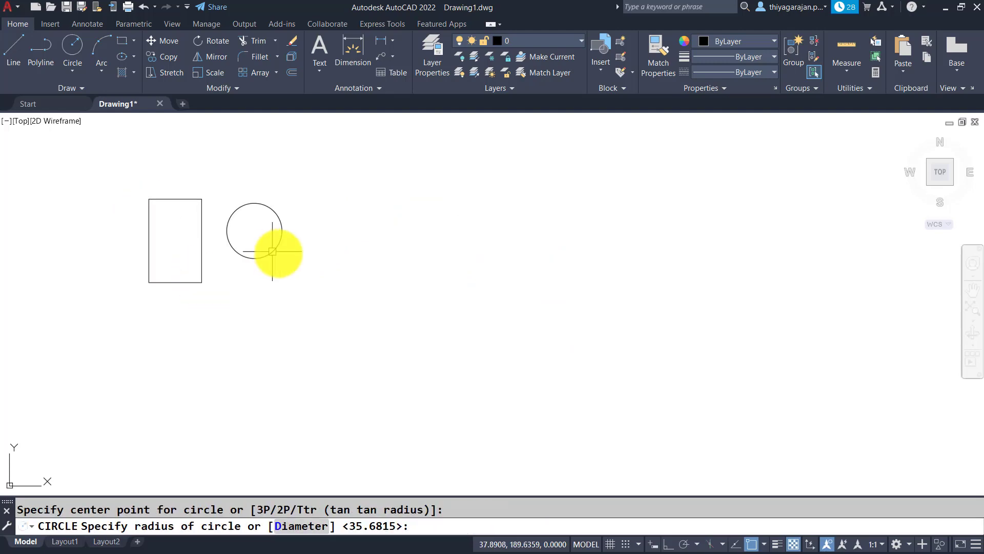
left_click(273, 251)
Erase the upright rectangle next to the small circle.
type("e")
key("Return")
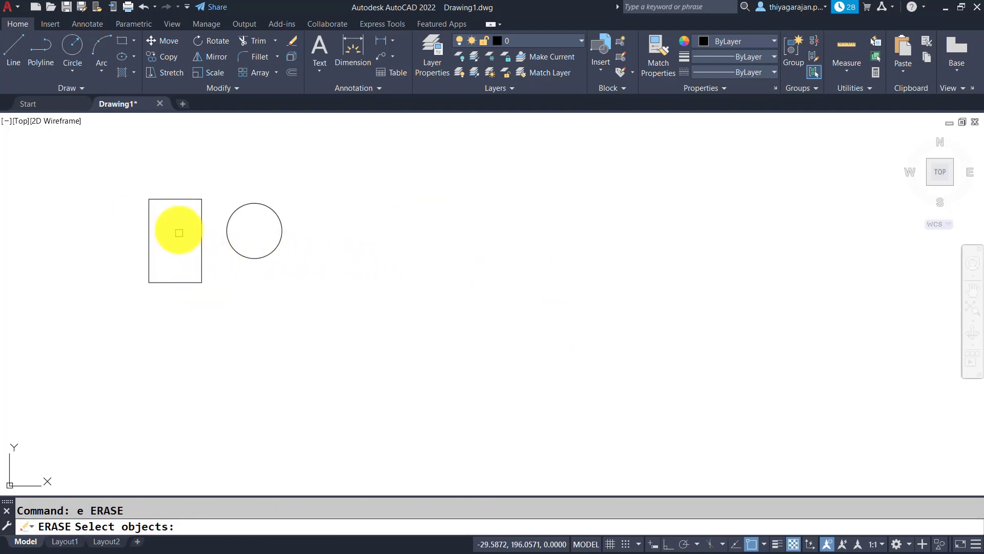
left_click(176, 200)
key("Return")
Draw an upright ellipse to the right of the small circle.
type("el")
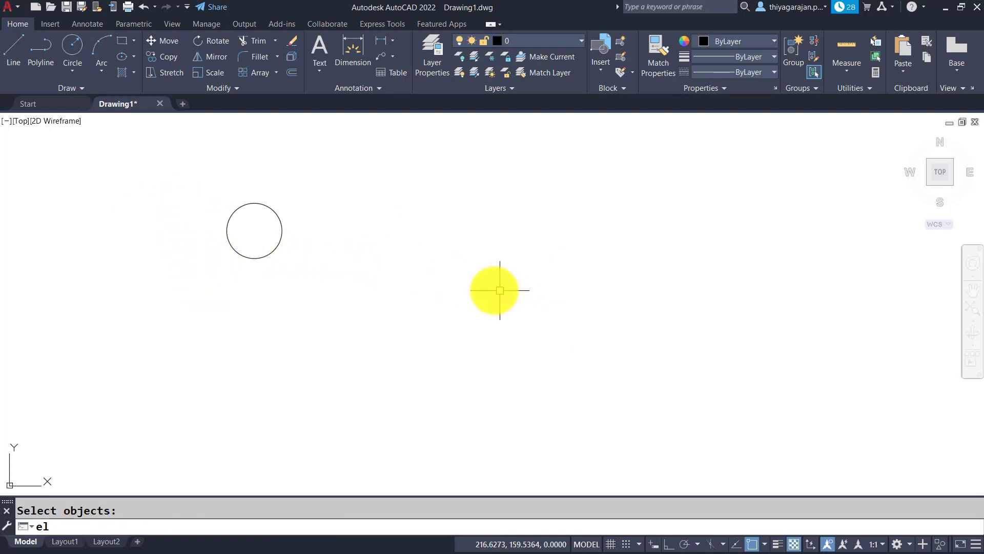
key("Return")
left_click(407, 211)
left_click(407, 318)
left_click(440, 266)
Draw a six-sided polygon to the right of the upright ellipse.
type("pol")
key("Return")
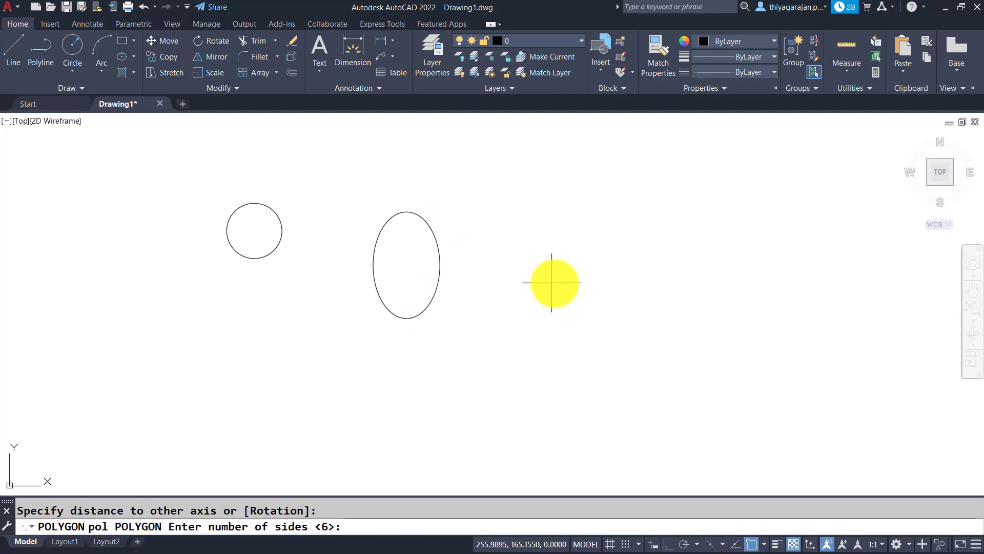
key("Return")
left_click(529, 269)
left_click(483, 272)
Erase the upright ellipse between the circle and the hexagon.
type("e")
key("Return")
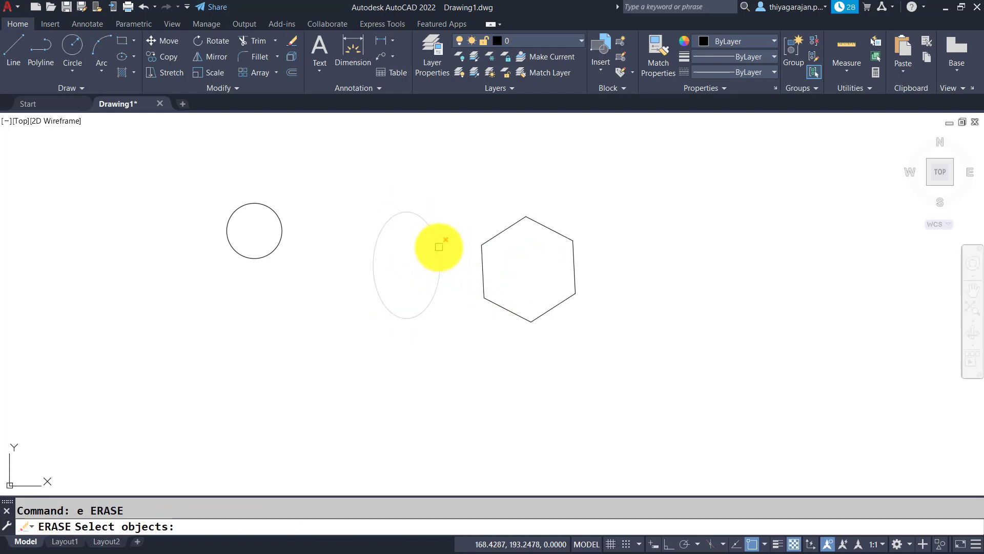
left_click(435, 242)
key("Return")
Draw a wide rectangle below the other shapes and restore the erased ellipse with the OOPS command.
type("rec")
key("Return")
left_click(353, 382)
left_click(601, 451)
type("oops")
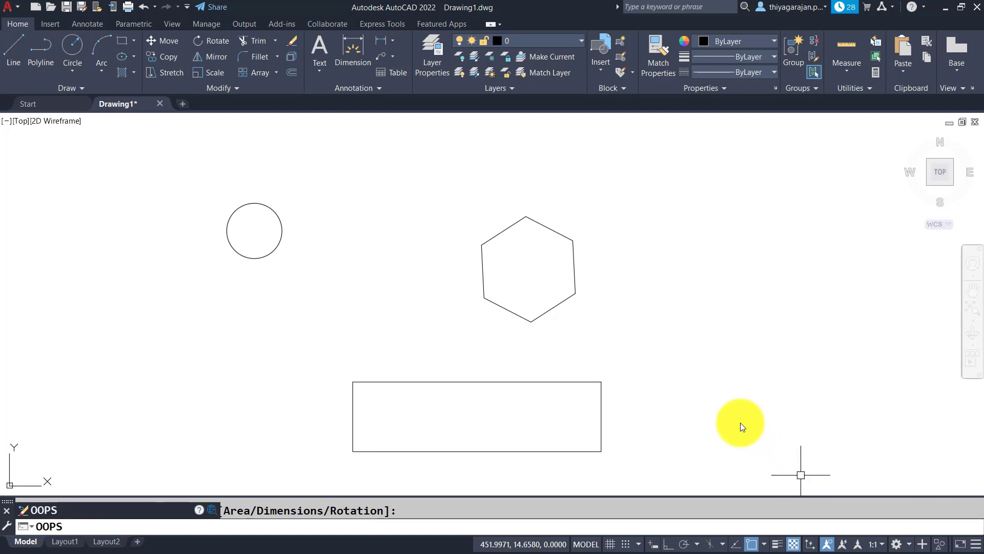
key("Return")
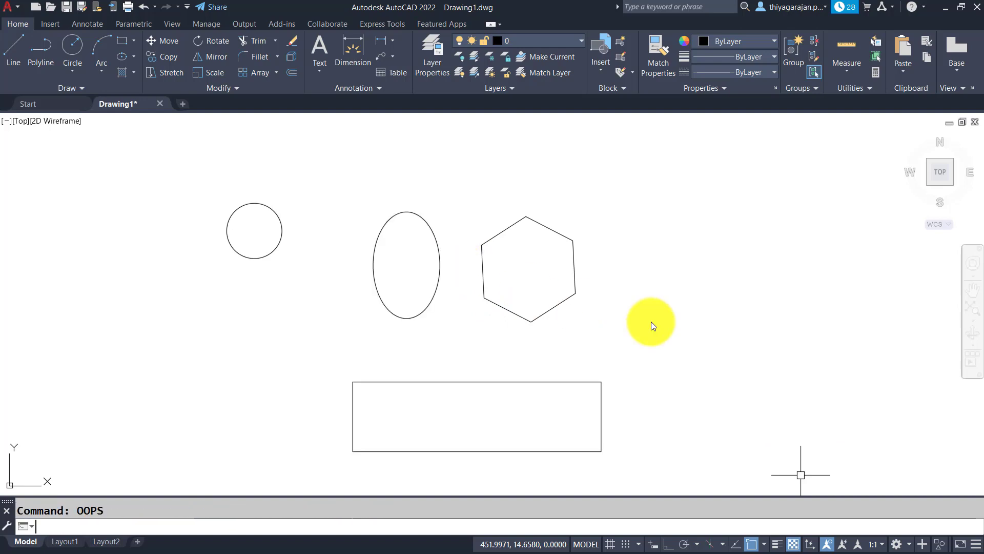
type("oopse")
key("BackSpace")
key("Escape")
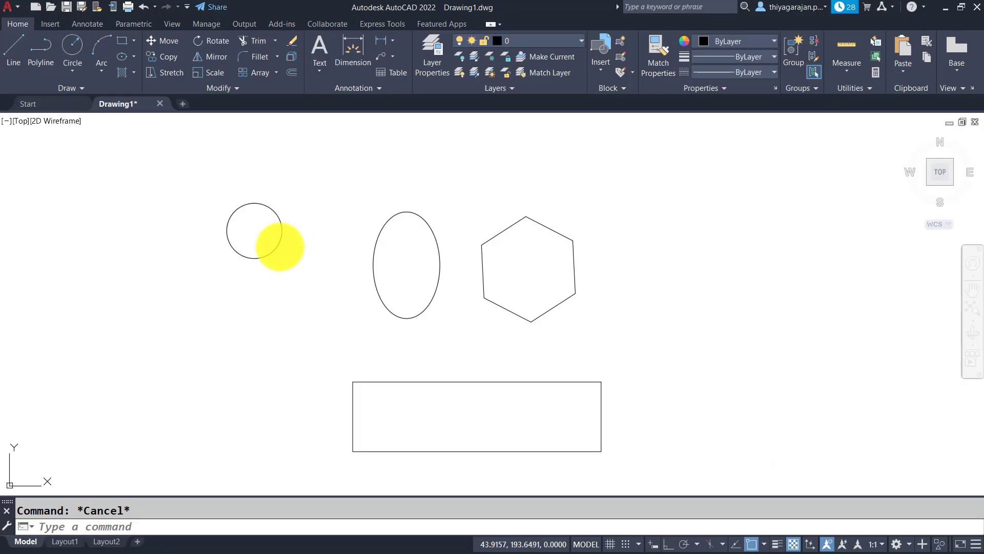
Select the circle and ellipse, the hexagon, and the wide rectangle in turn to check whether each is a single object.
left_click(278, 247)
left_click(373, 280)
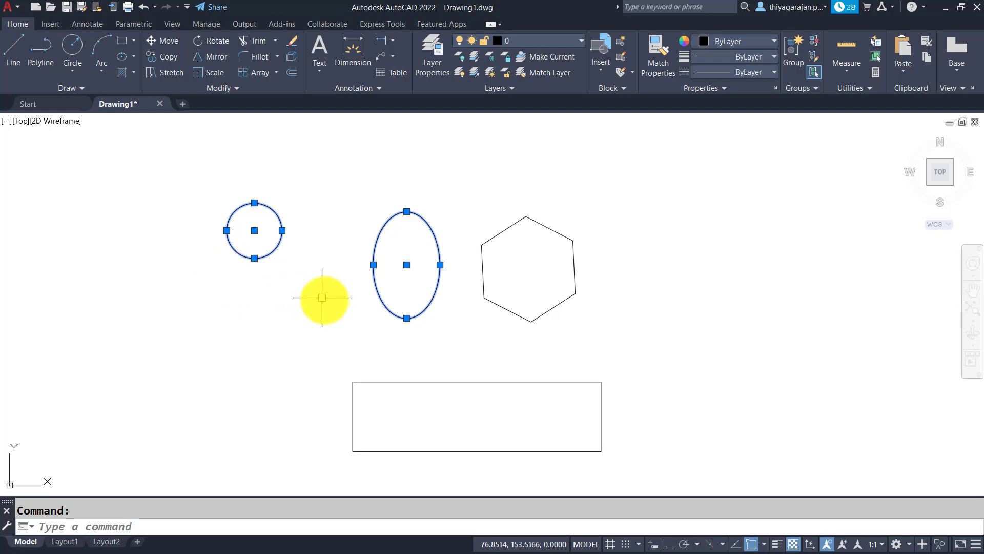
key("Escape")
left_click(511, 310)
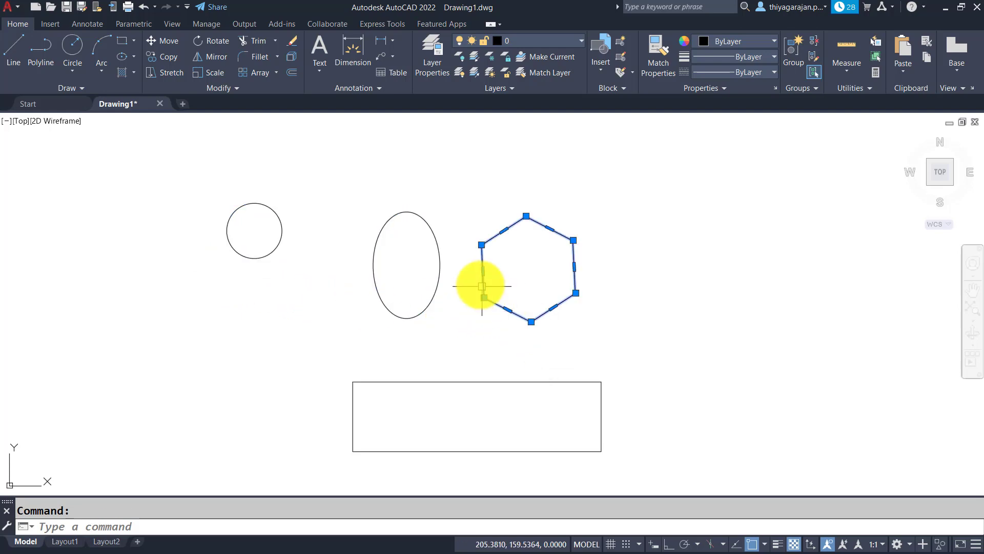
key("Escape")
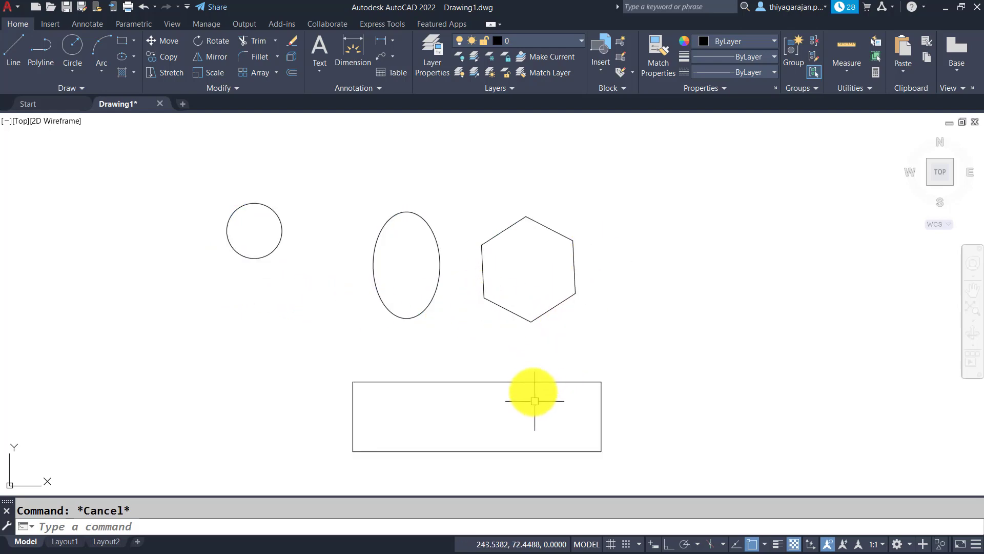
left_click(530, 382)
key("Escape")
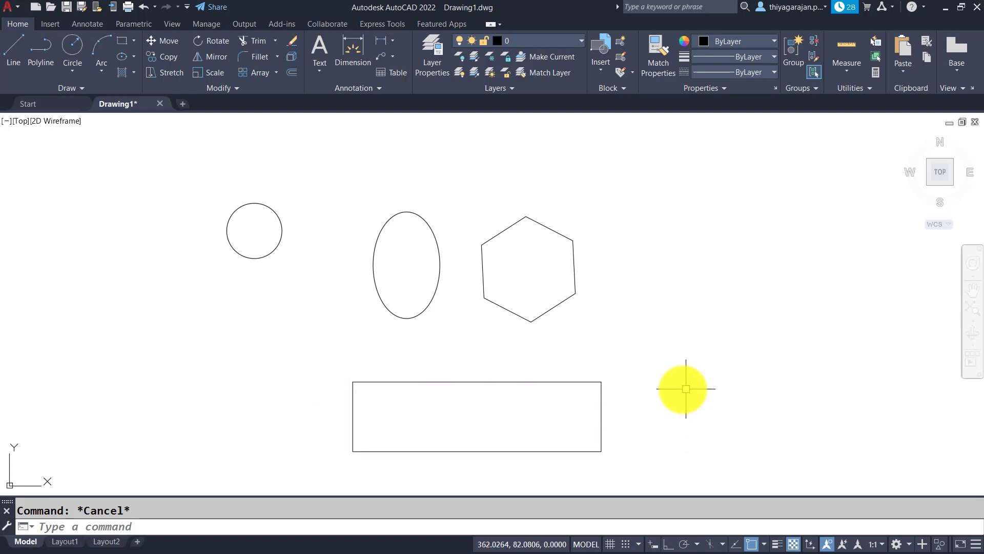
Explode the wide rectangle into separate lines.
type("x")
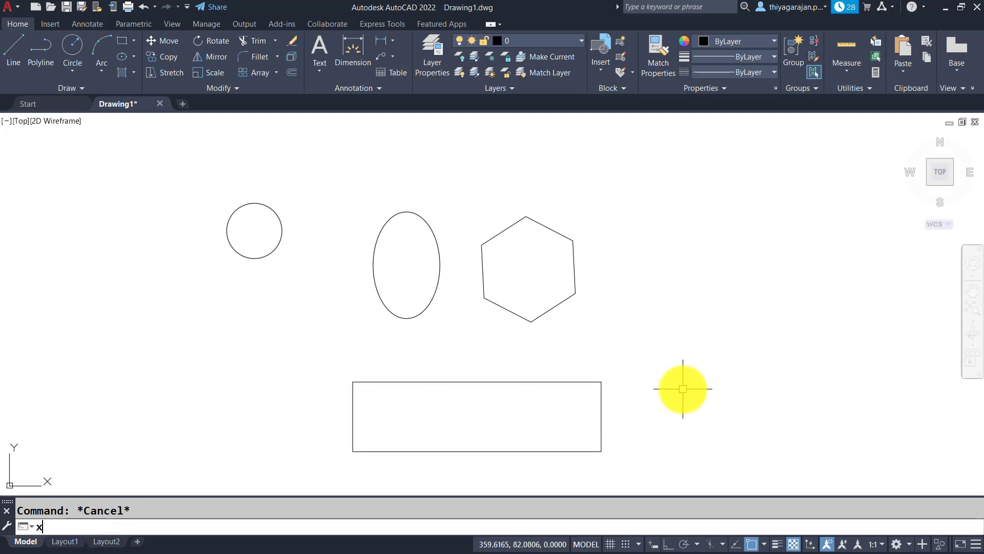
key("Return")
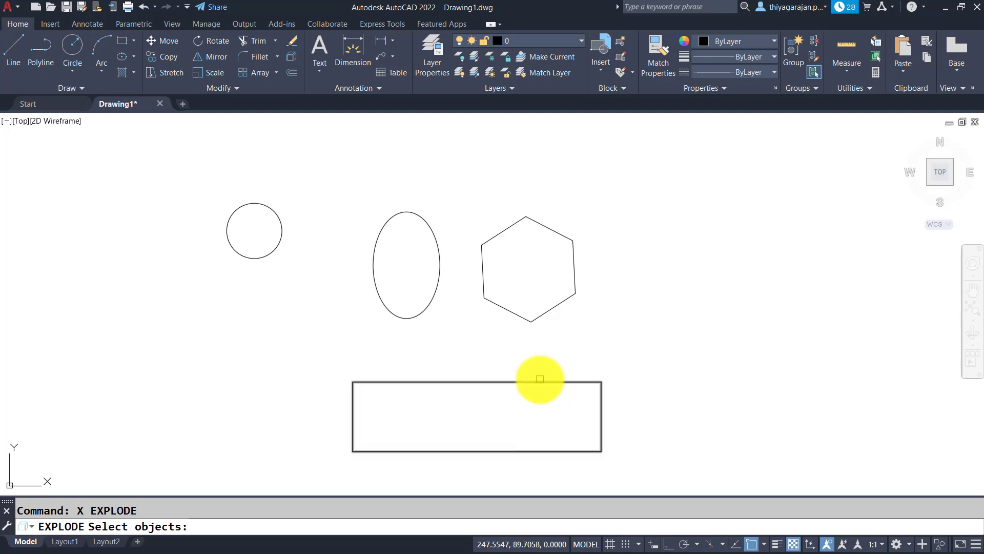
left_click(540, 380)
key("Return")
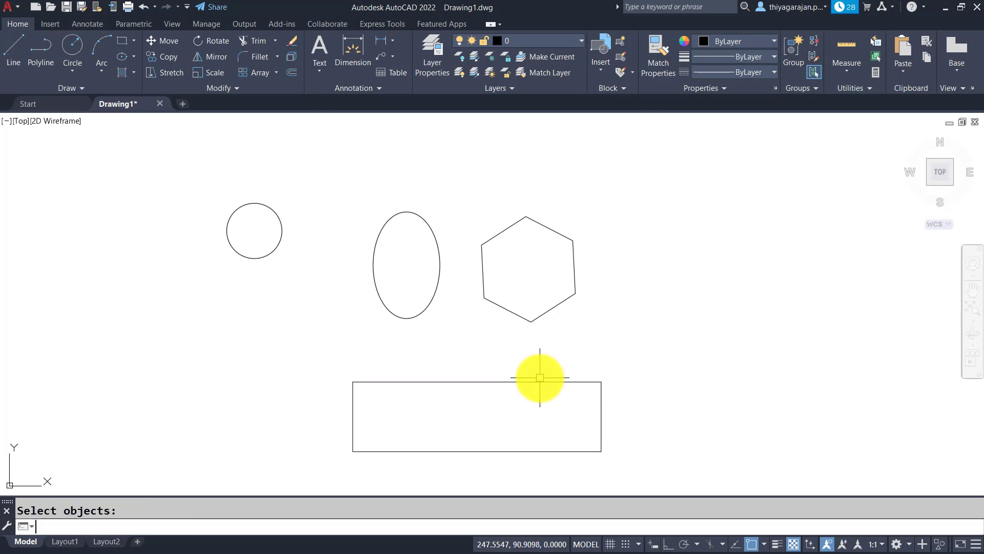
Select the four sides of the exploded rectangle one by one to check that they are separate, and clear the selection.
left_click(505, 381)
left_click(599, 403)
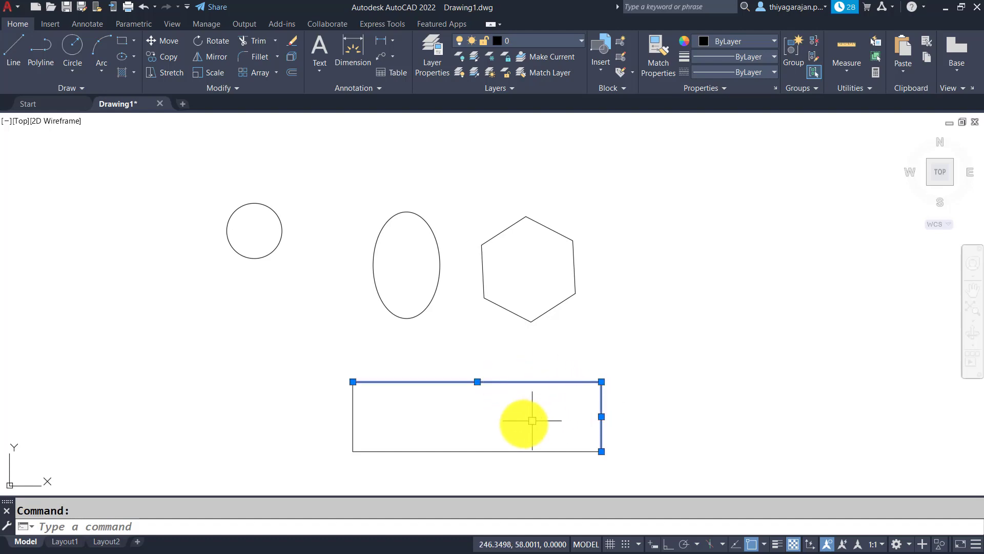
left_click(476, 451)
left_click(354, 413)
key("Escape")
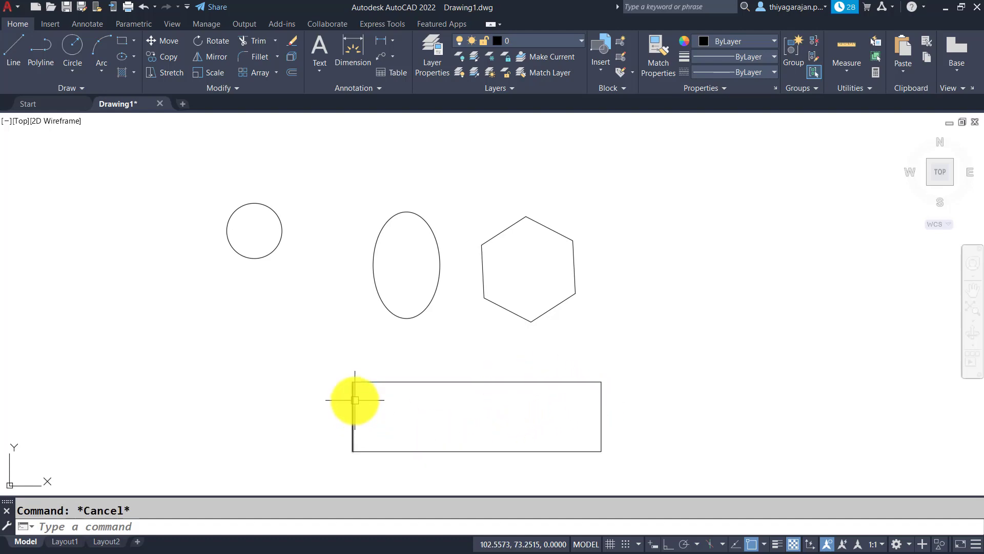
Move the upper side of the exploded rectangle slightly up and to the right, away from the other sides.
type("m")
key("Return")
left_click(440, 380)
key("Return")
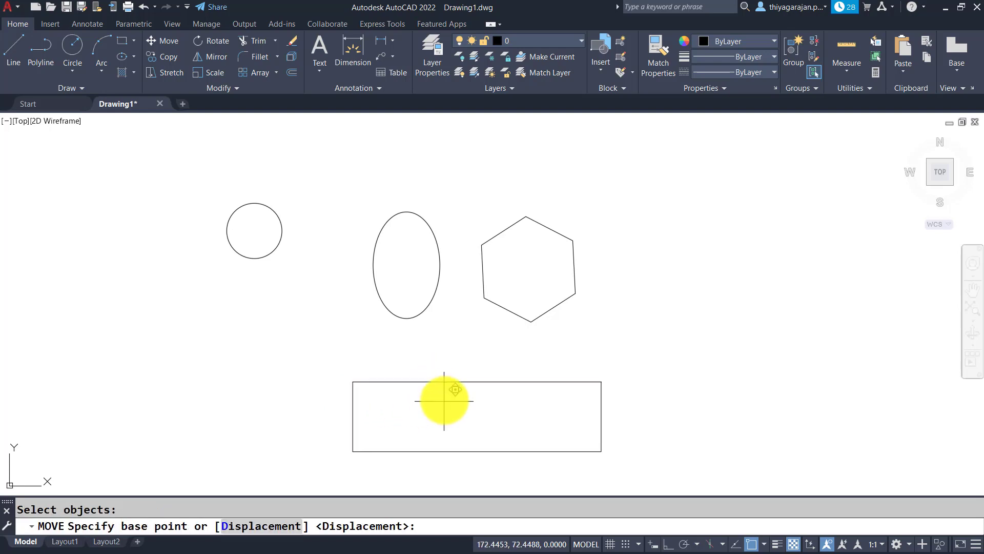
left_click(439, 398)
left_click(445, 392)
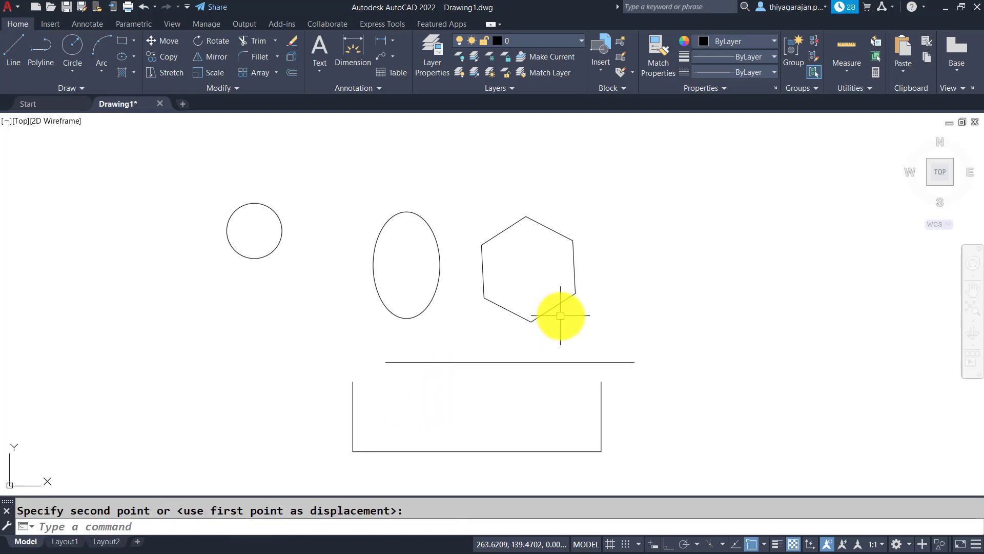
Explode the hexagon into individual line segments.
type("x")
key("Return")
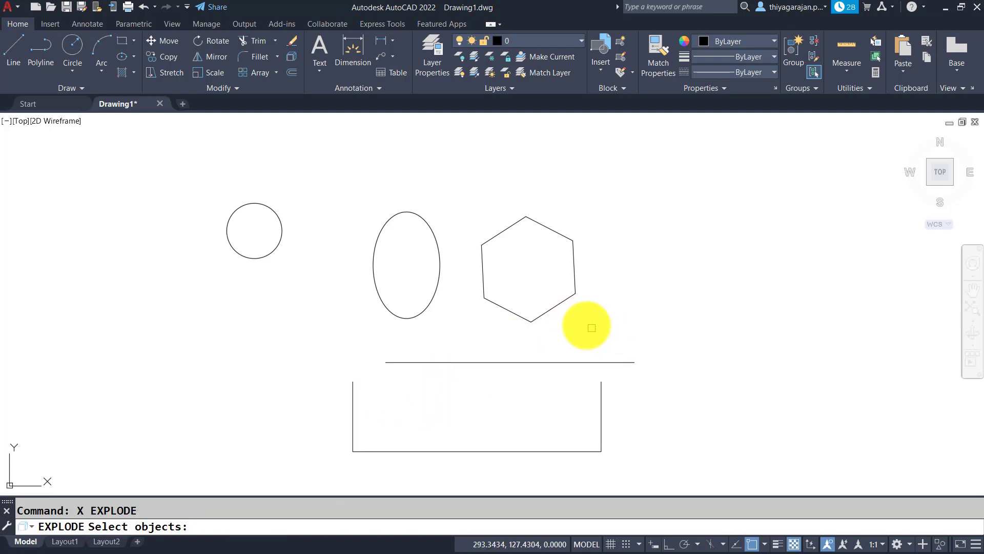
left_click(557, 306)
key("Return")
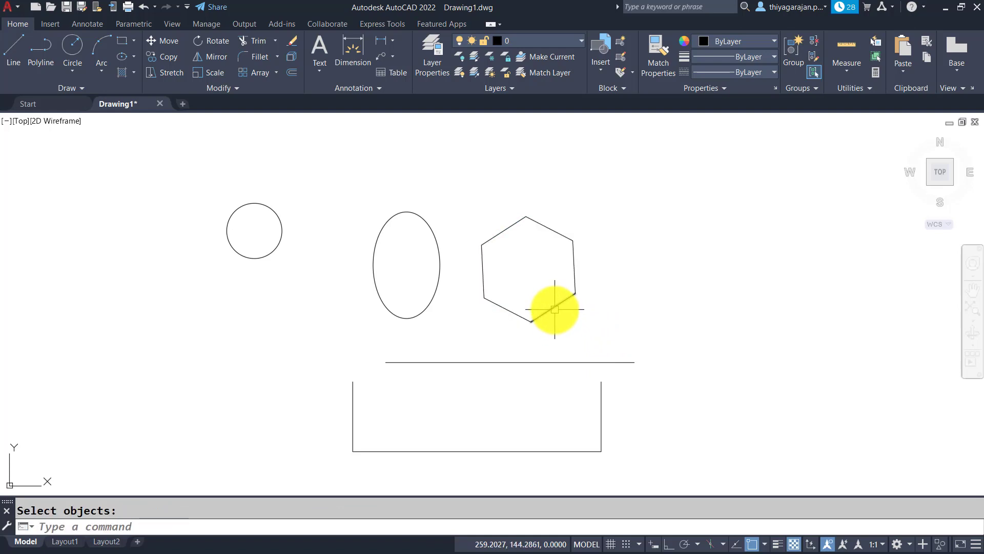
Select the sides of the exploded hexagon one by one to check that they are separate, and clear the selection.
left_click(554, 308)
left_click(575, 267)
left_click(549, 228)
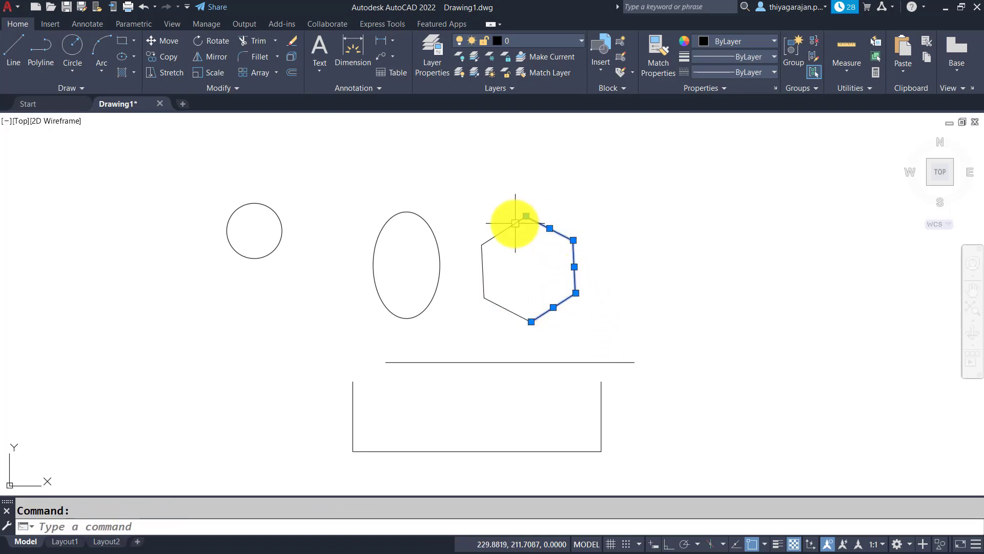
left_click(504, 231)
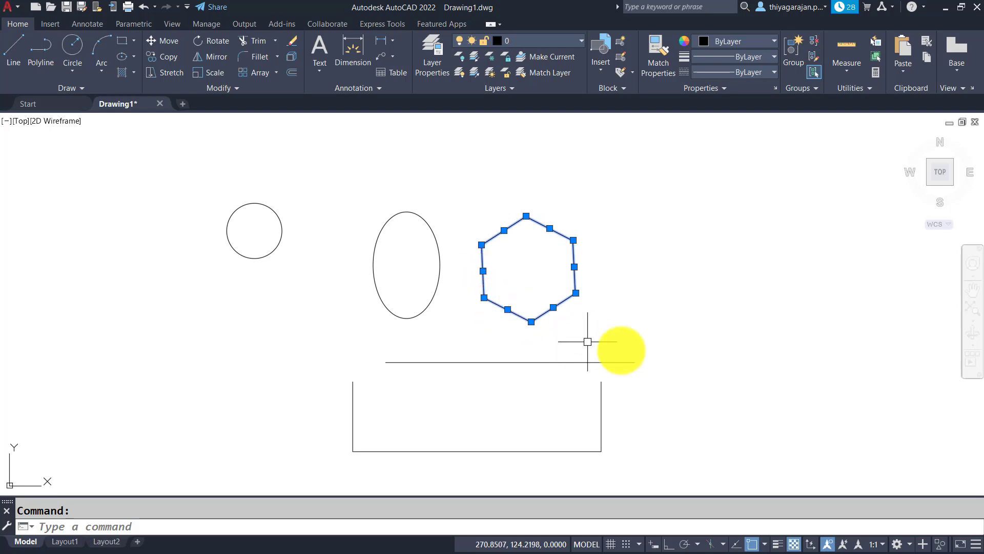
key("Escape")
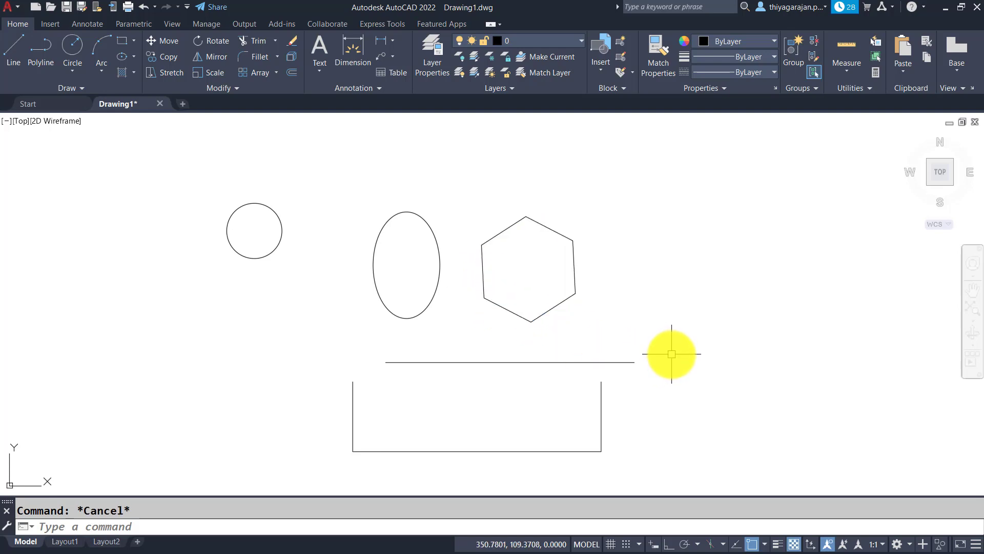